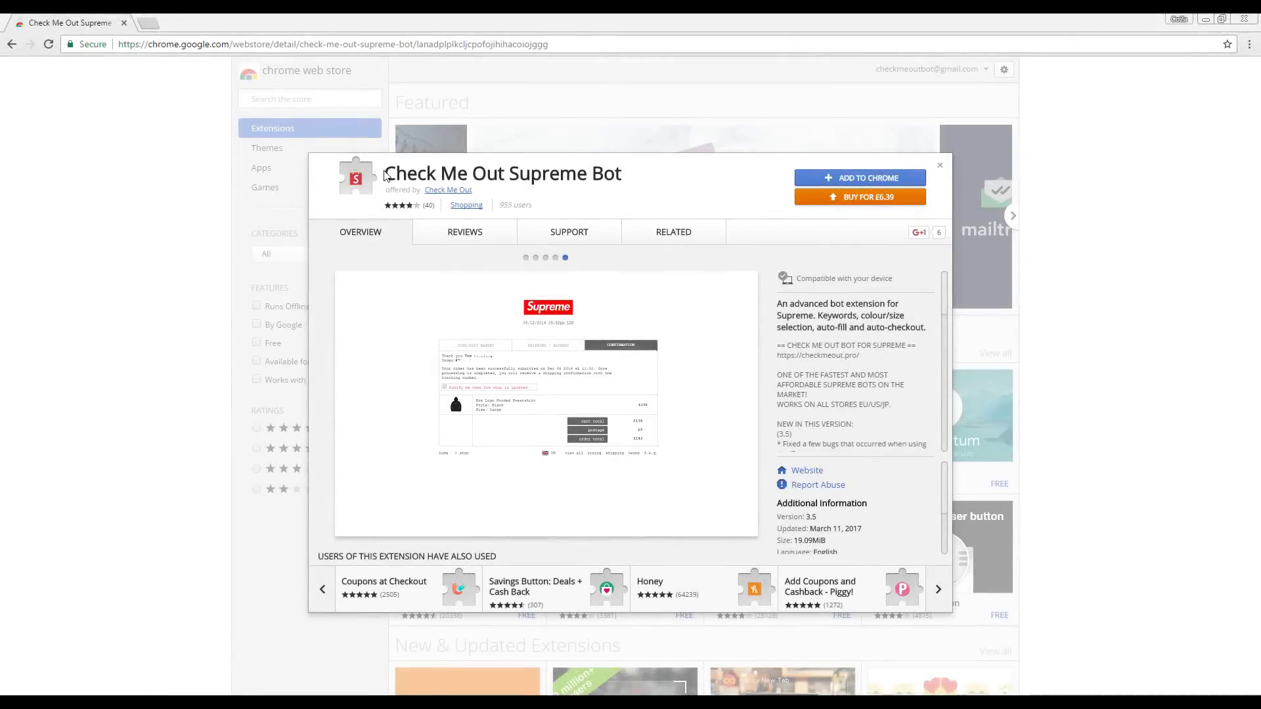
# - Add Check Me Out Supreme Bot from the Web Store, then open Settings from its toolbar popup
pyautogui.moveTo(383, 174); pyautogui.dragTo(626, 167)
pyautogui.click(663, 174)
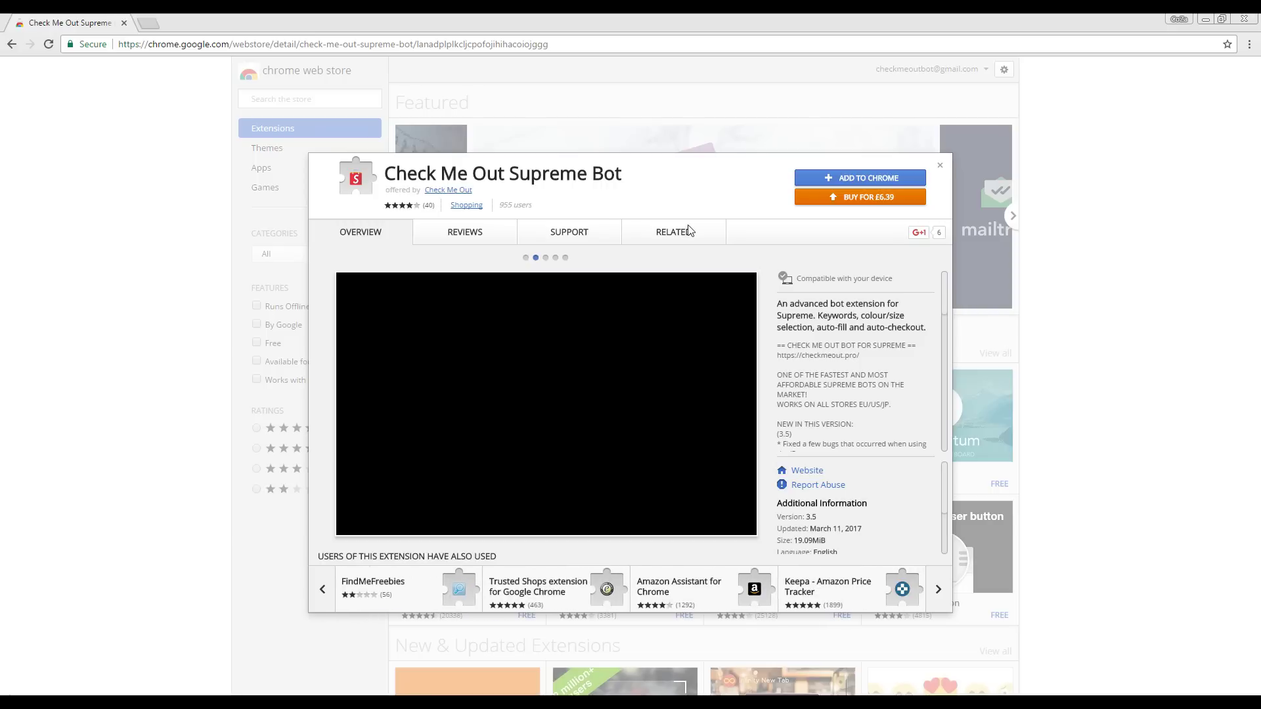
pyautogui.scroll(-3, 783, 438)
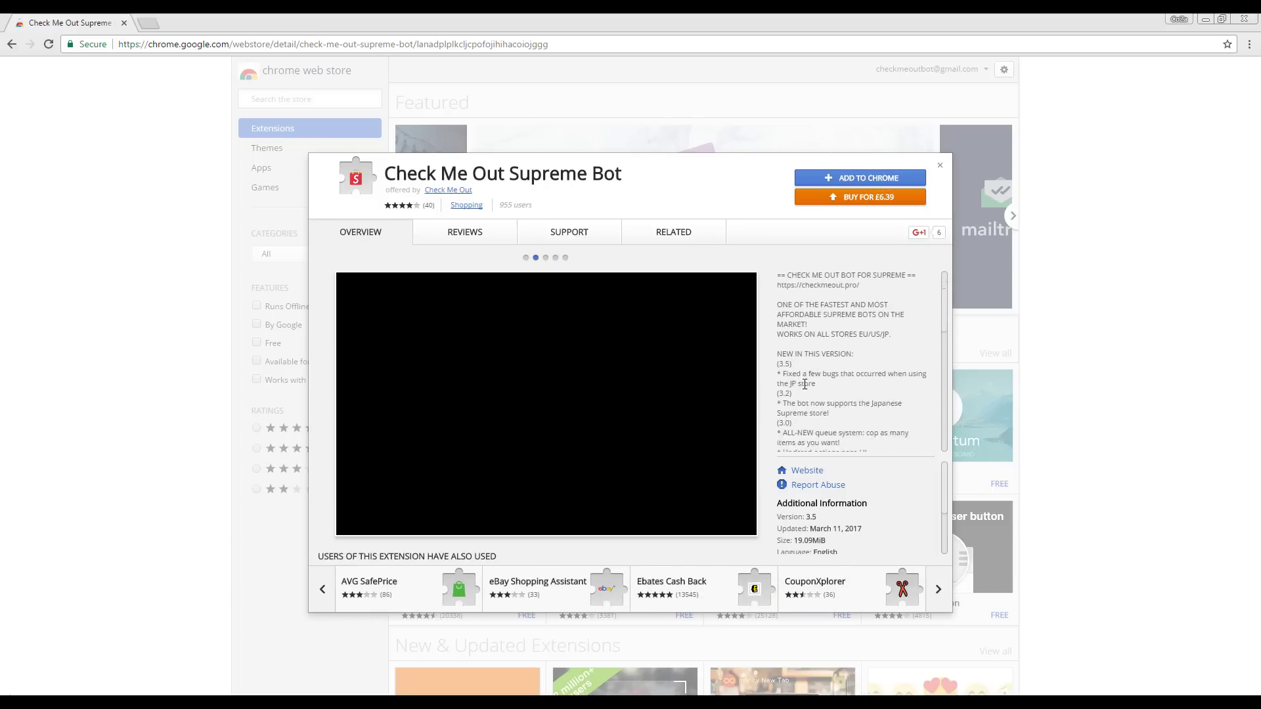
pyautogui.scroll(3, 805, 385)
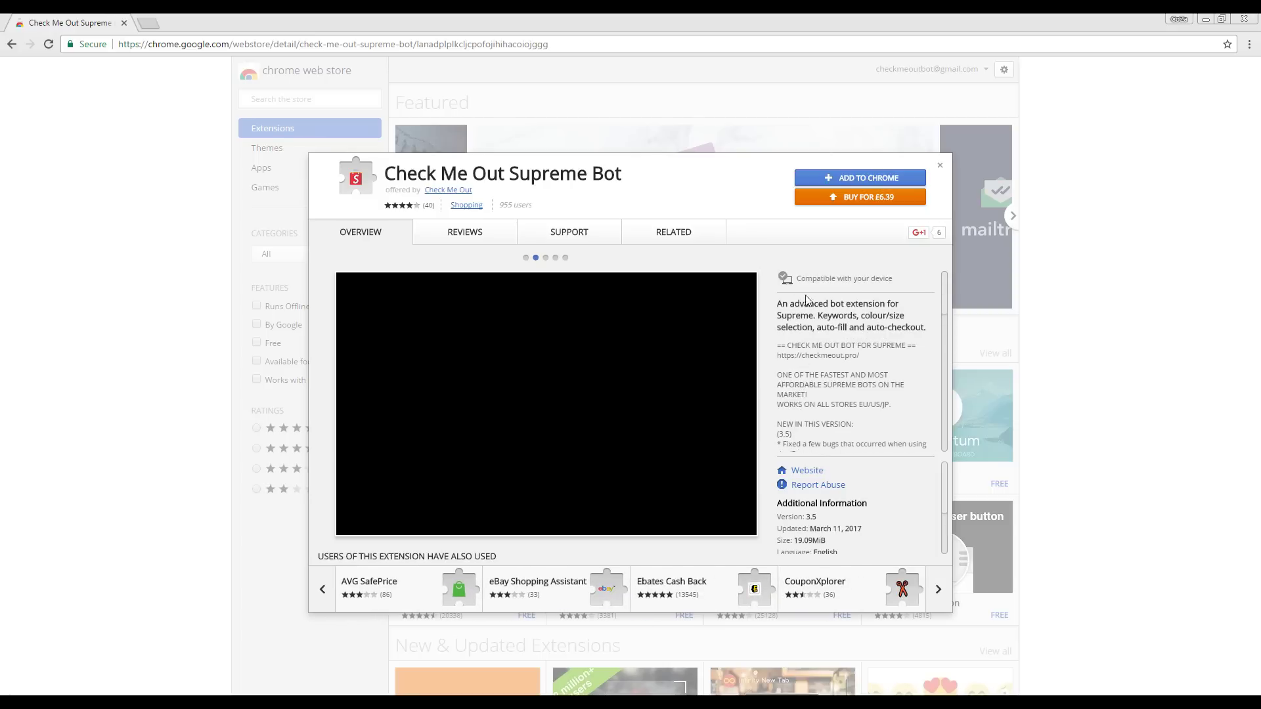
pyautogui.click(853, 176)
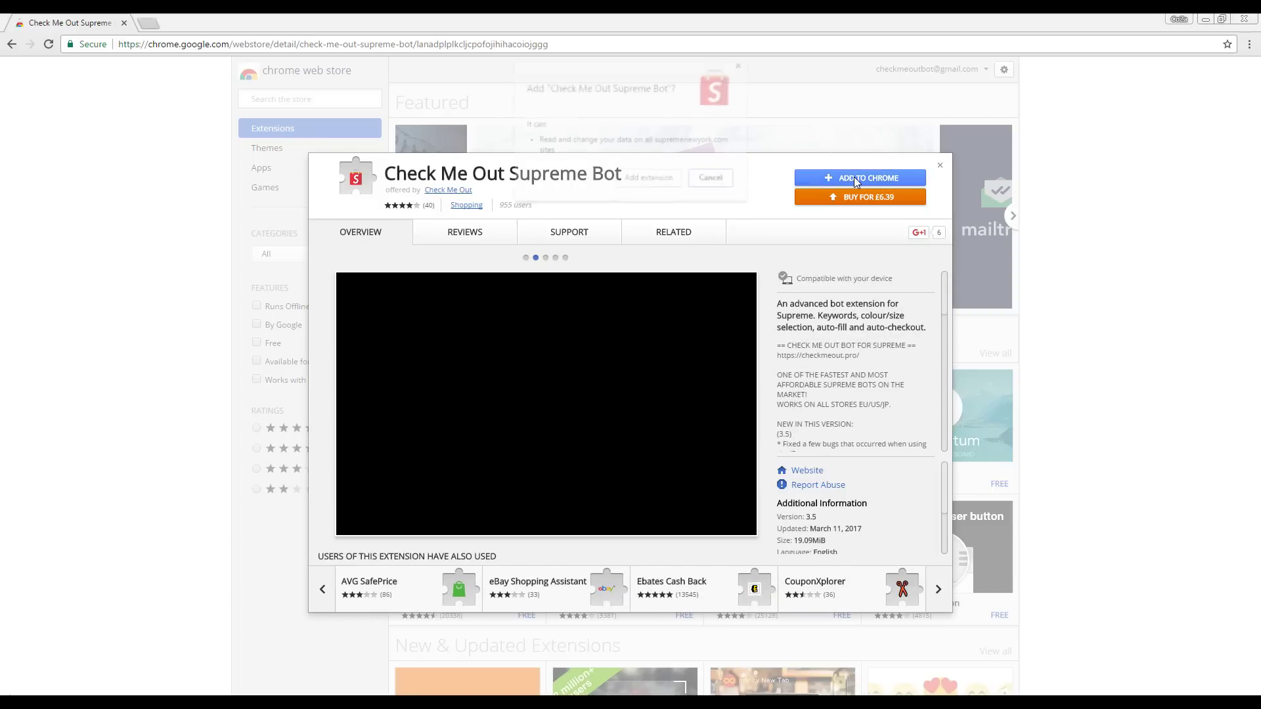
pyautogui.click(654, 182)
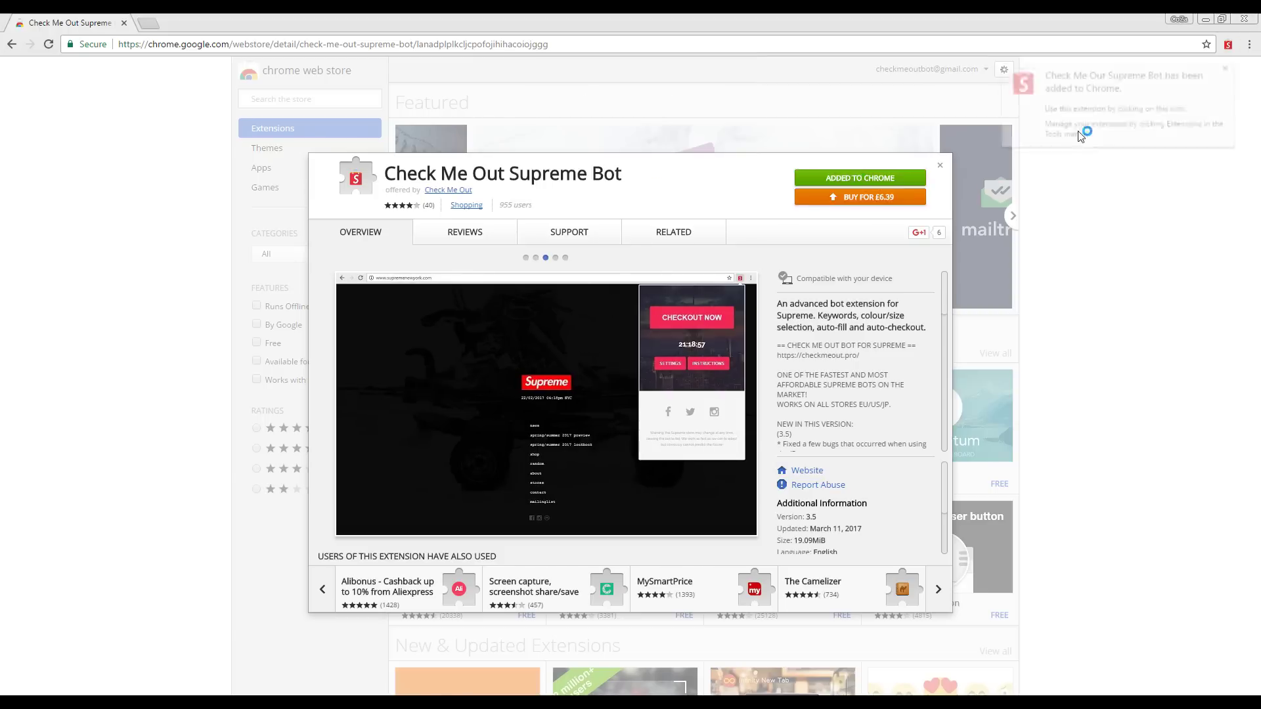
pyautogui.click(1228, 46)
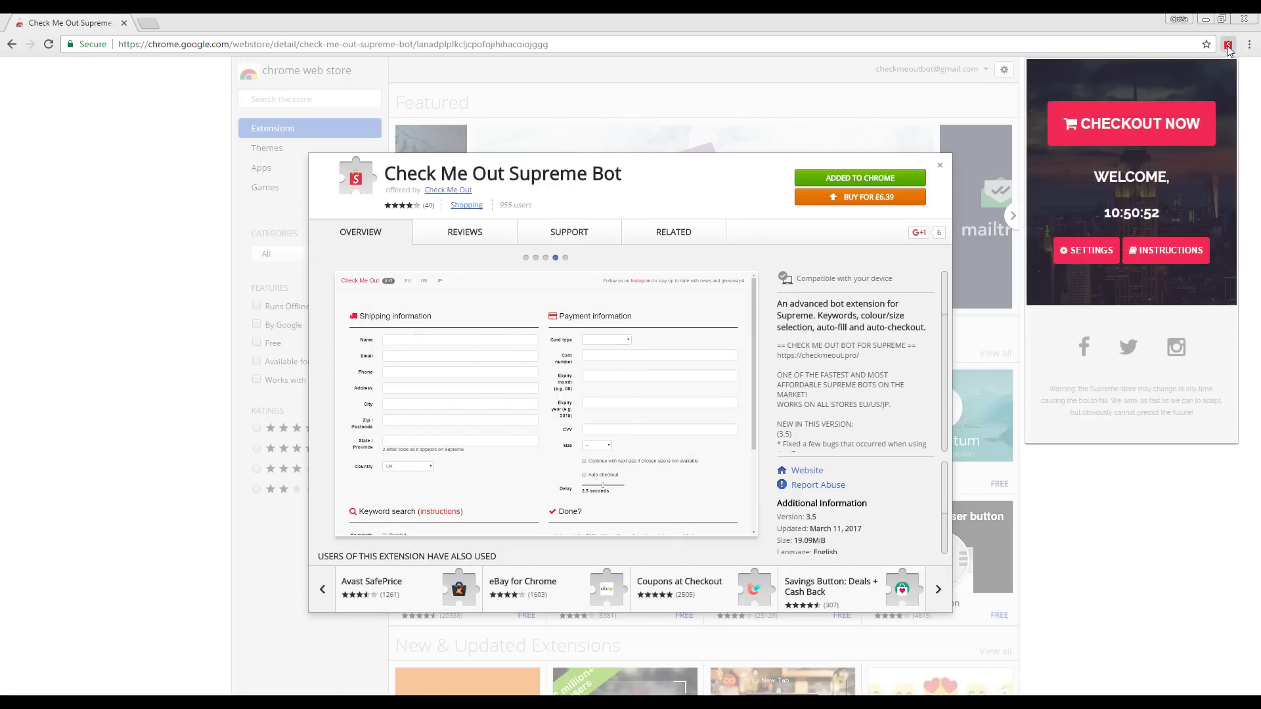
pyautogui.click(1083, 252)
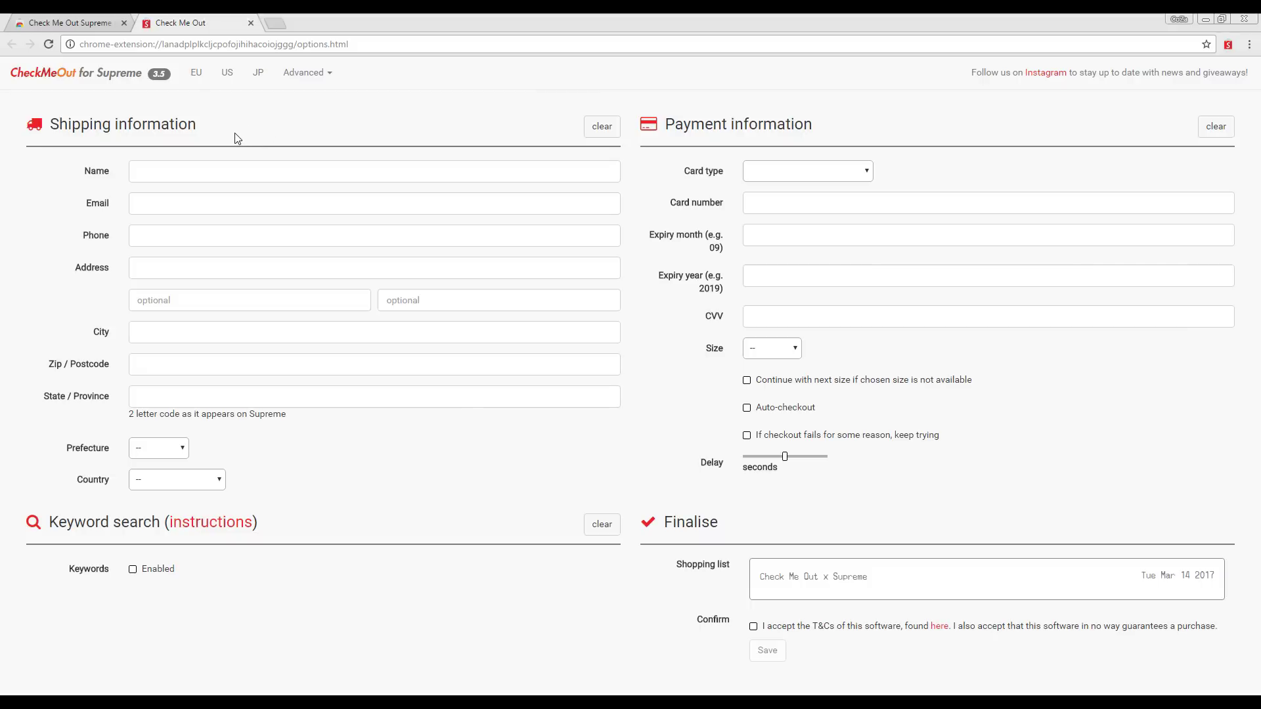
# - Choose region EU, enter the shipping name, accept the terms and conditions, and save
pyautogui.click(197, 75)
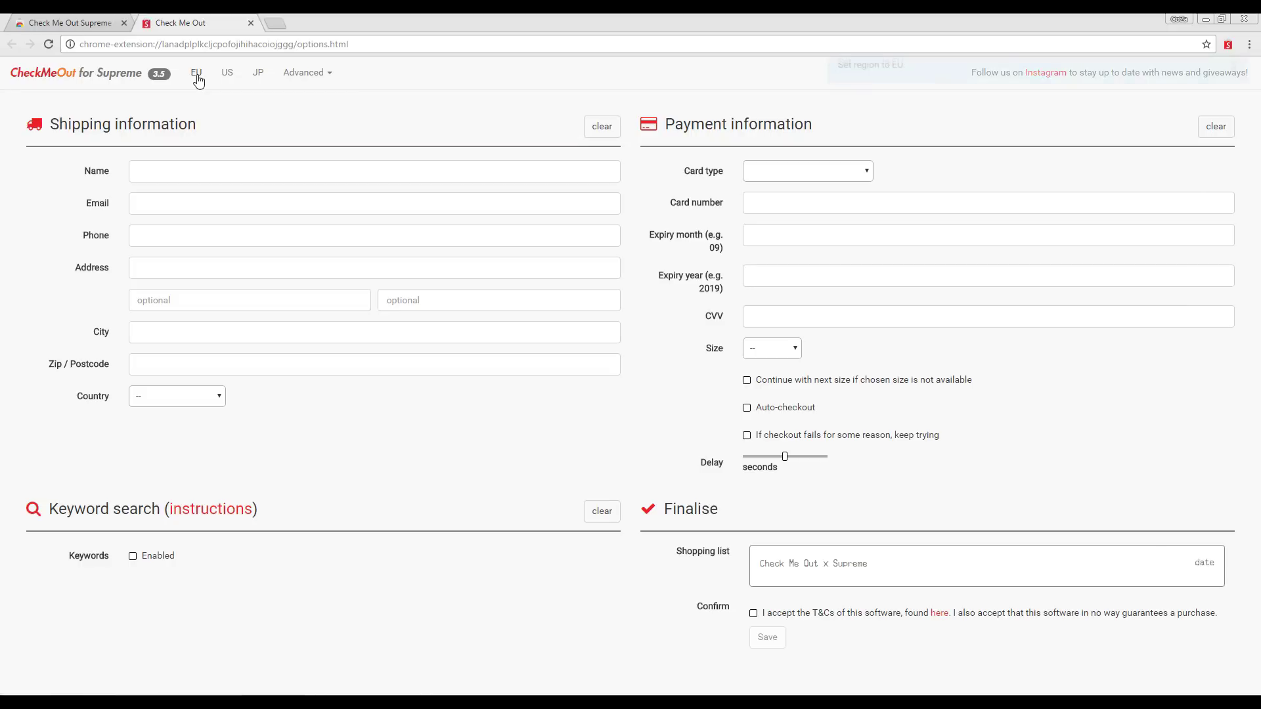
pyautogui.click(157, 172)
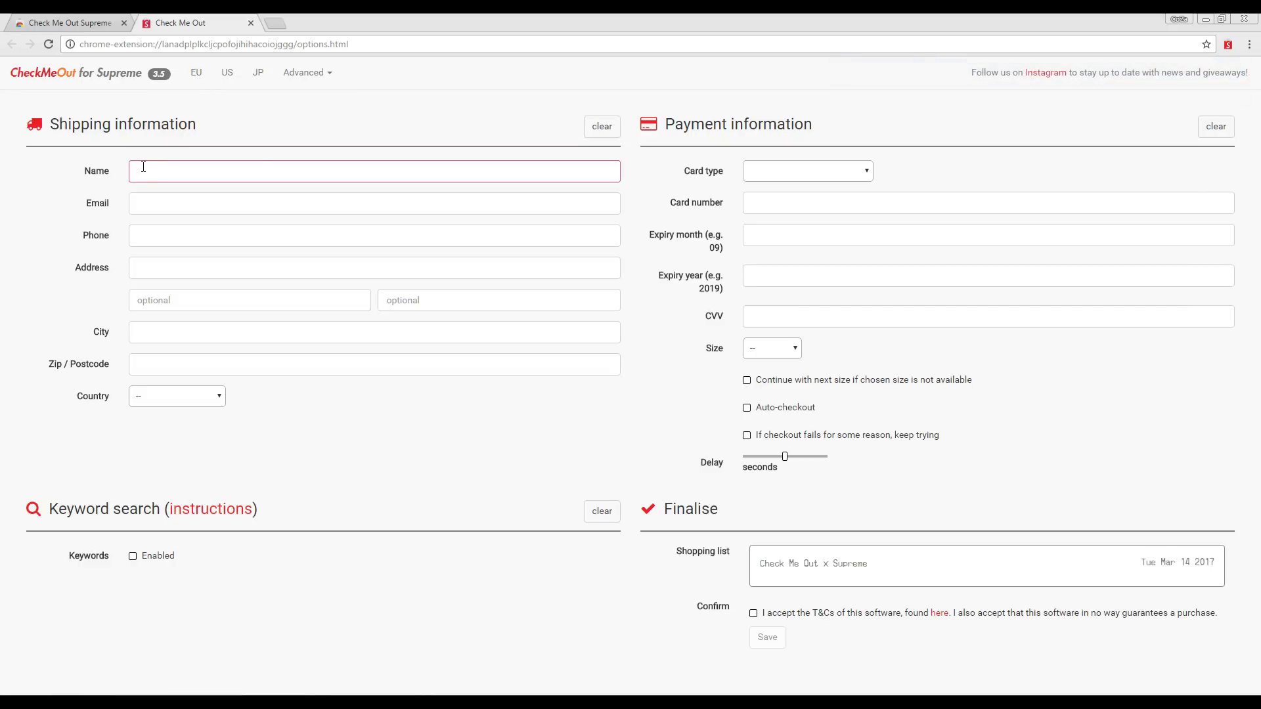
pyautogui.write('Your name')
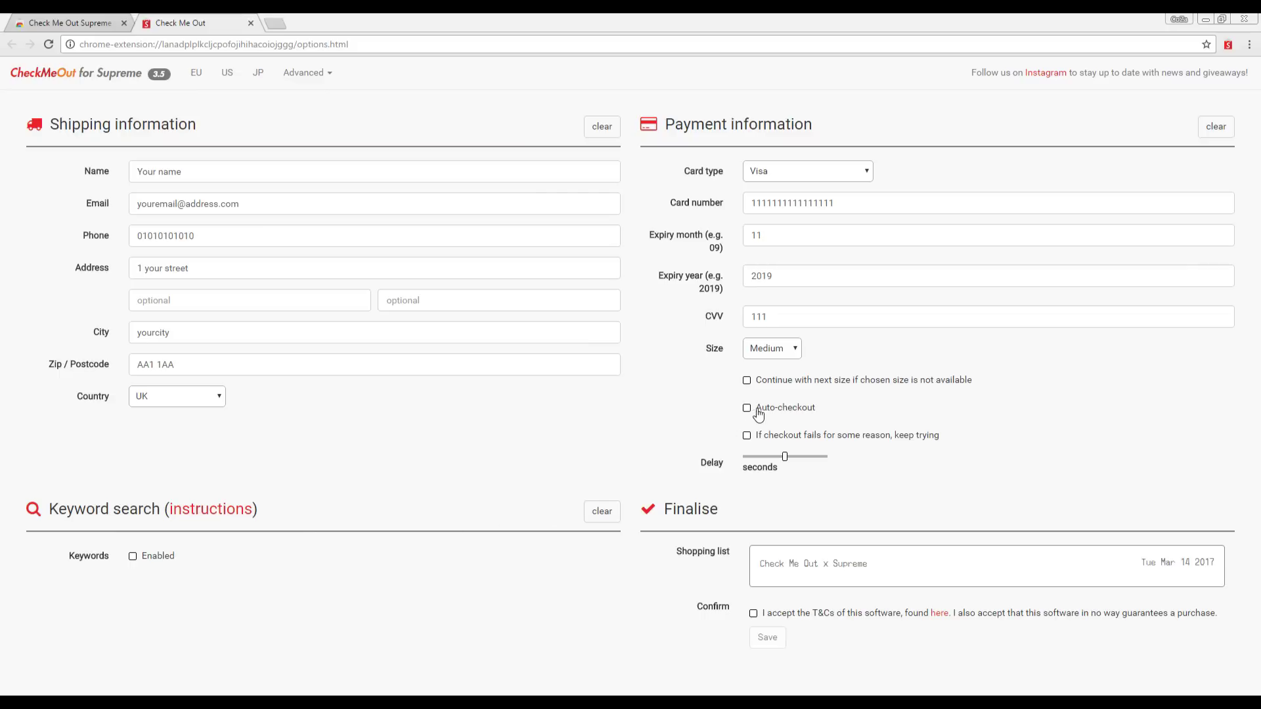
pyautogui.click(755, 614)
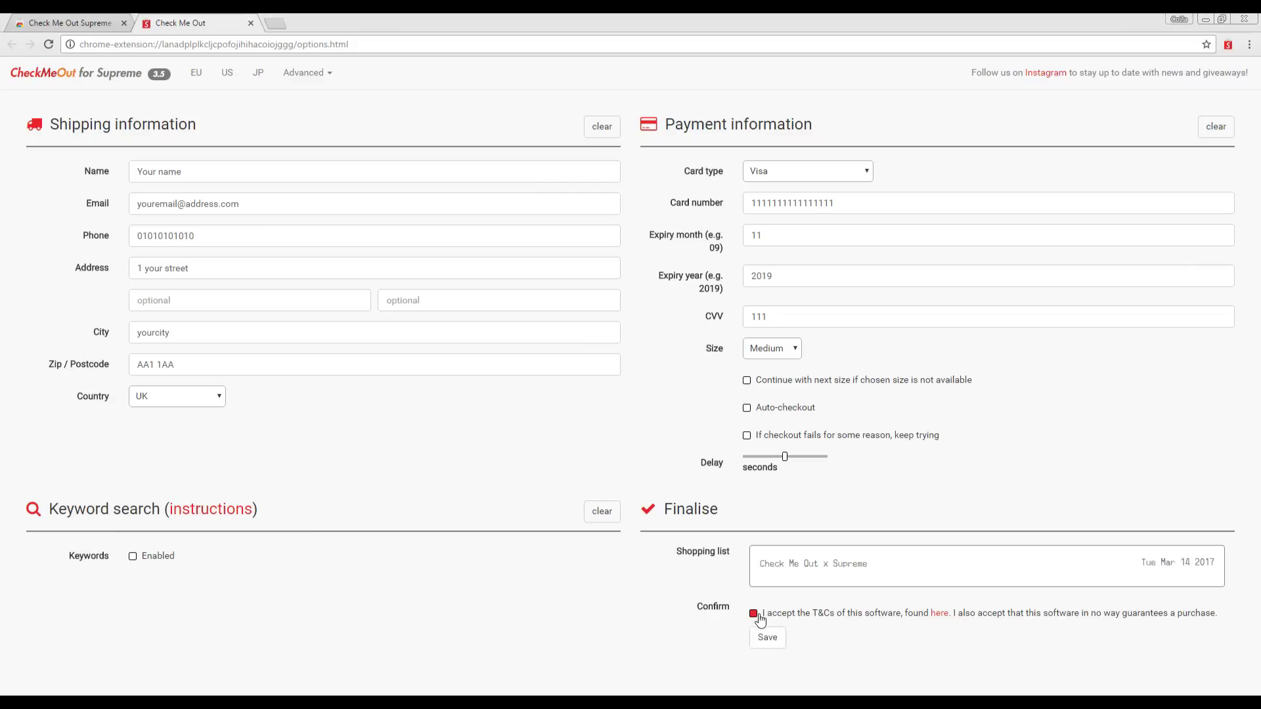
pyautogui.click(767, 637)
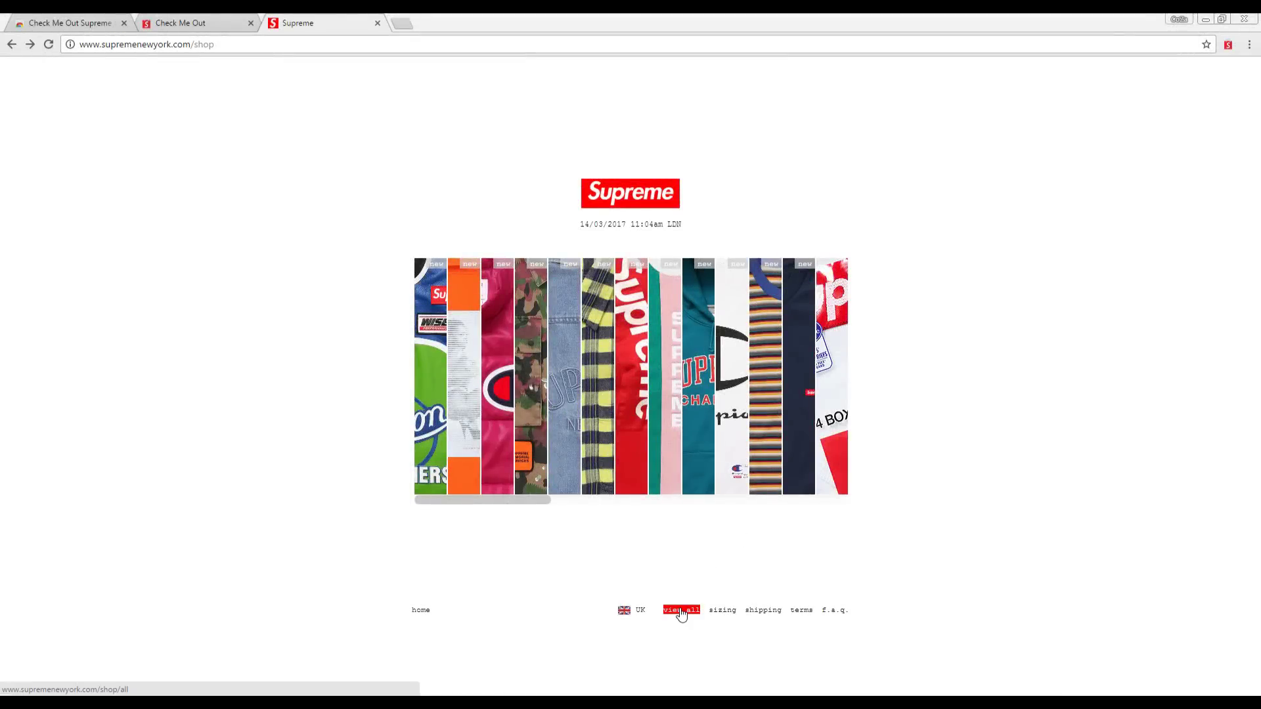
# - Open the check flannel shirt from 'view all' and run the bot's CHECKOUT NOW on it
pyautogui.click(683, 614)
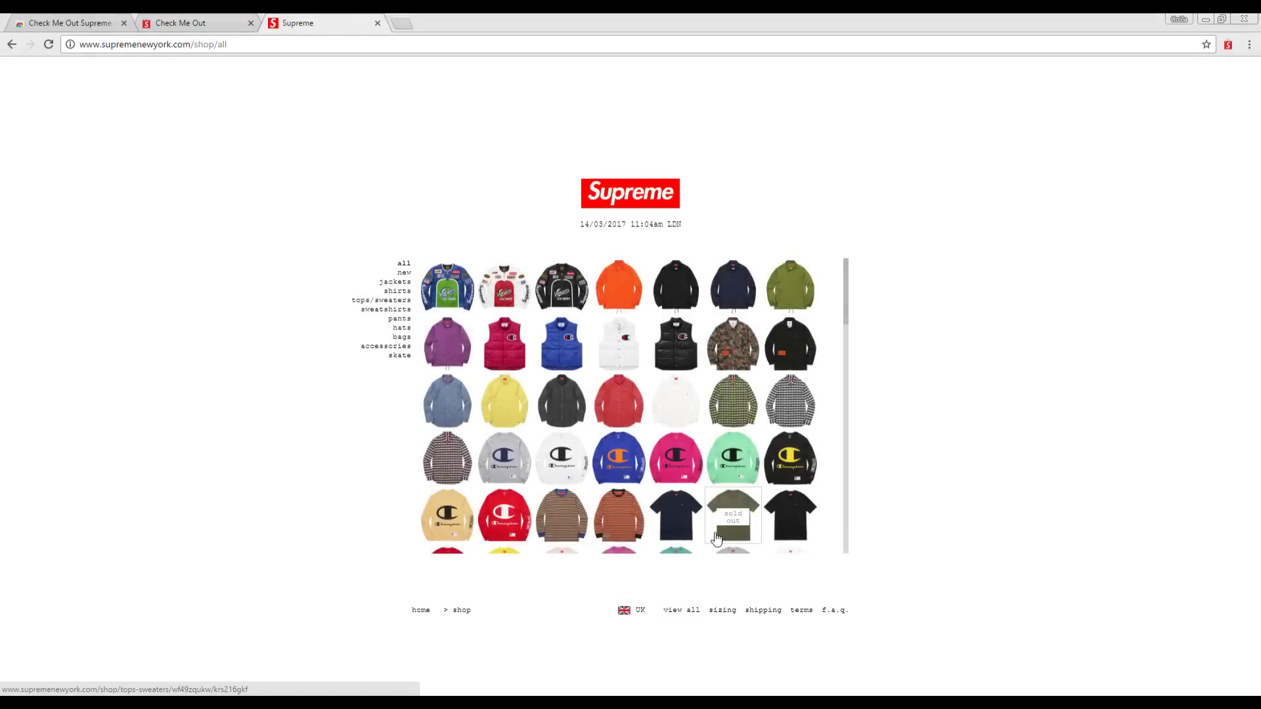
pyautogui.click(744, 413)
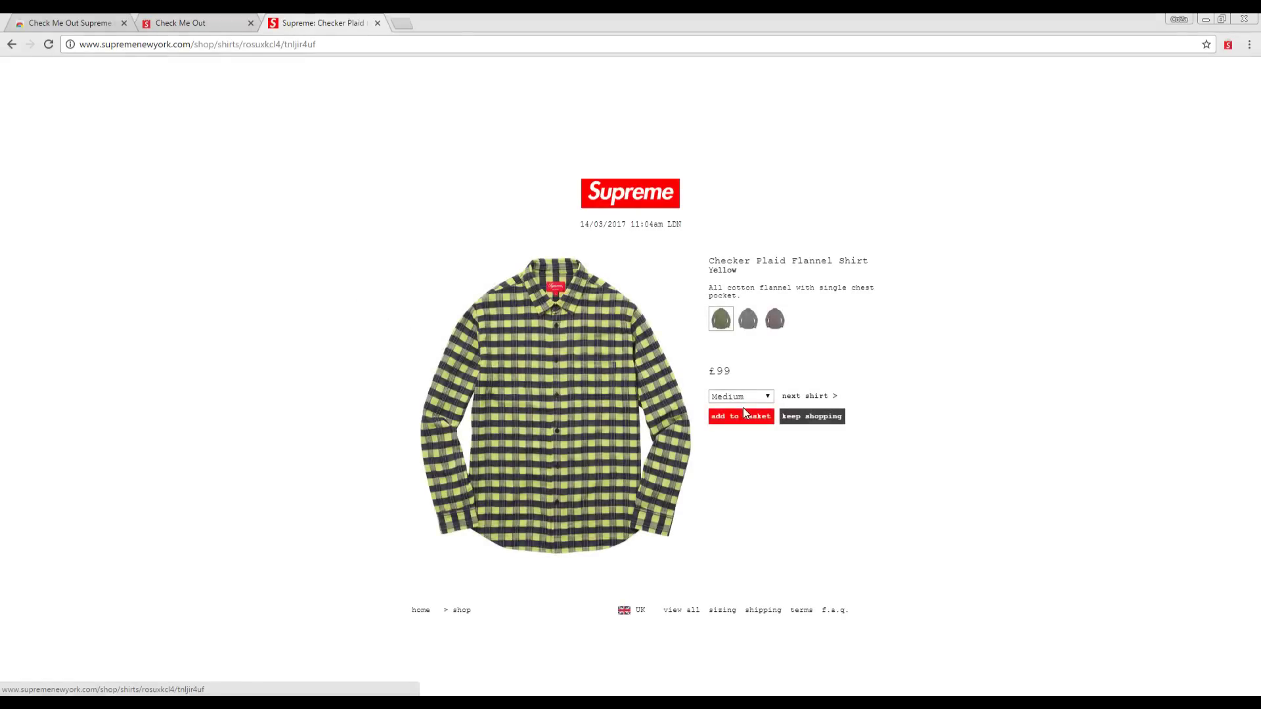
pyautogui.click(1227, 44)
pyautogui.click(1129, 124)
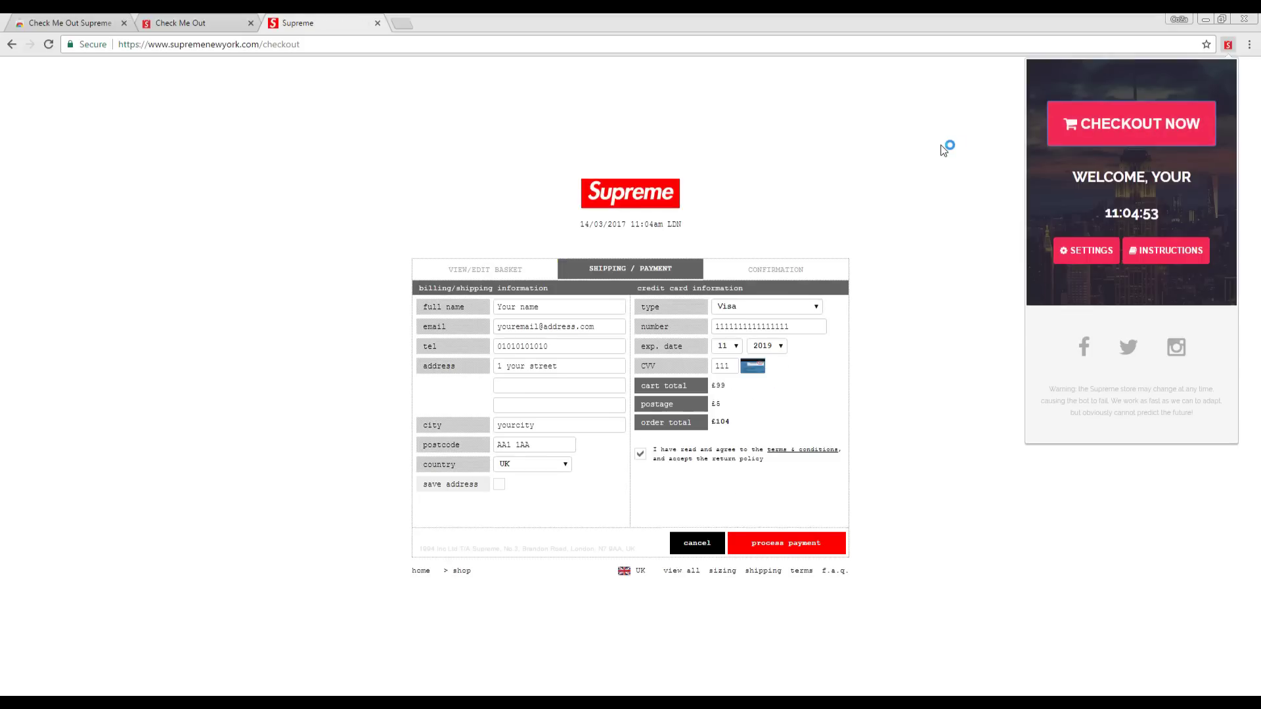
pyautogui.click(779, 543)
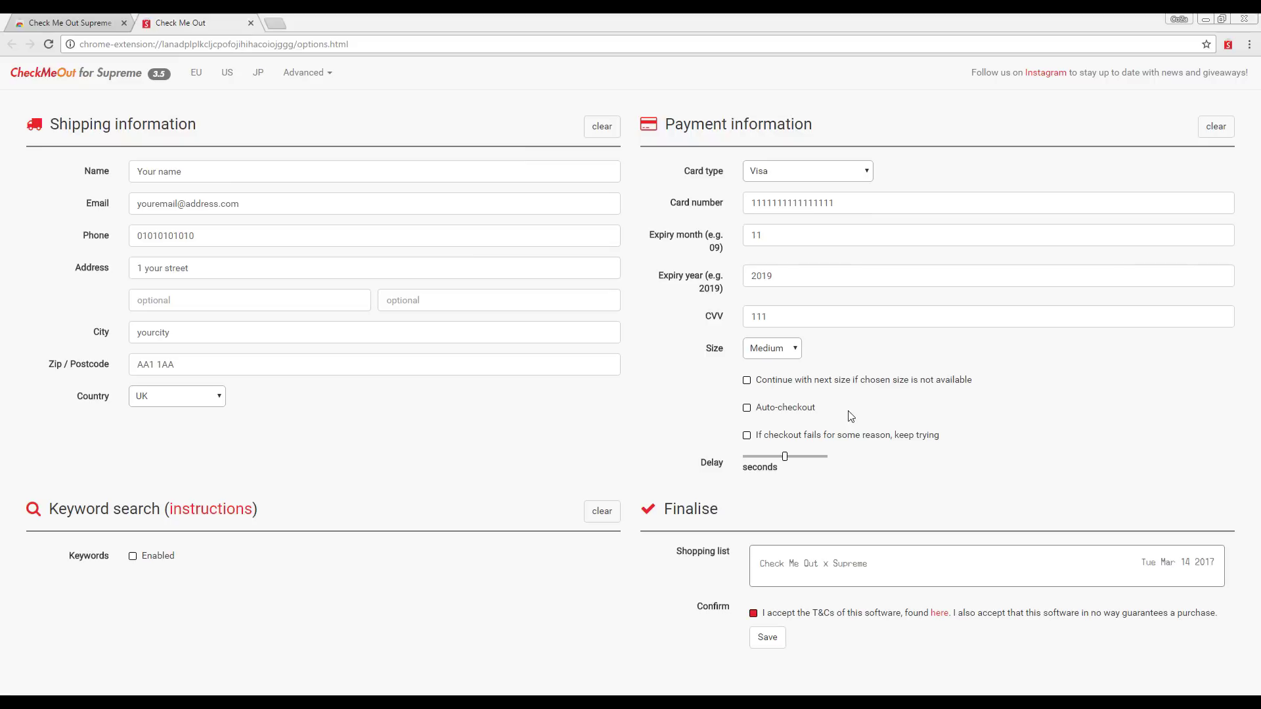
# - Enable auto-checkout, set the checkout delay slider to 3.1 seconds, and save
pyautogui.click(785, 412)
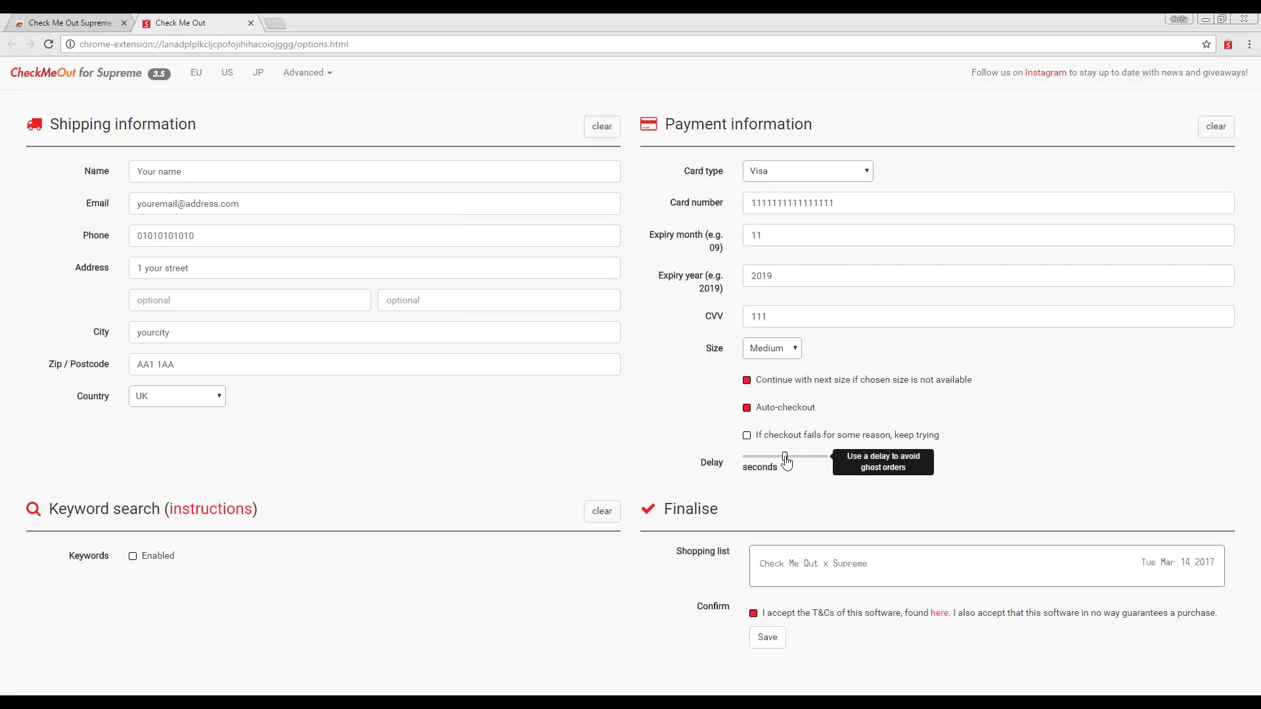
pyautogui.moveTo(786, 461)
pyautogui.mouseDown()
pyautogui.moveTo(817, 459)
pyautogui.moveTo(797, 462)
pyautogui.mouseUp()
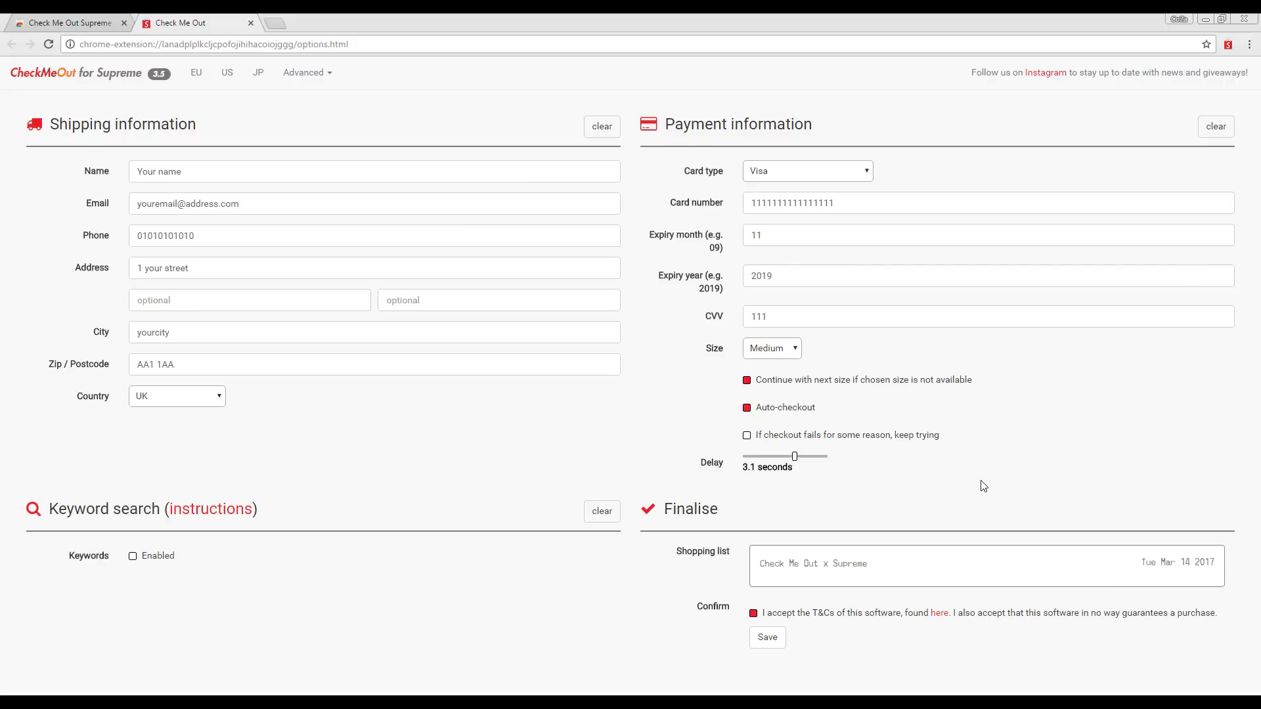
pyautogui.click(777, 636)
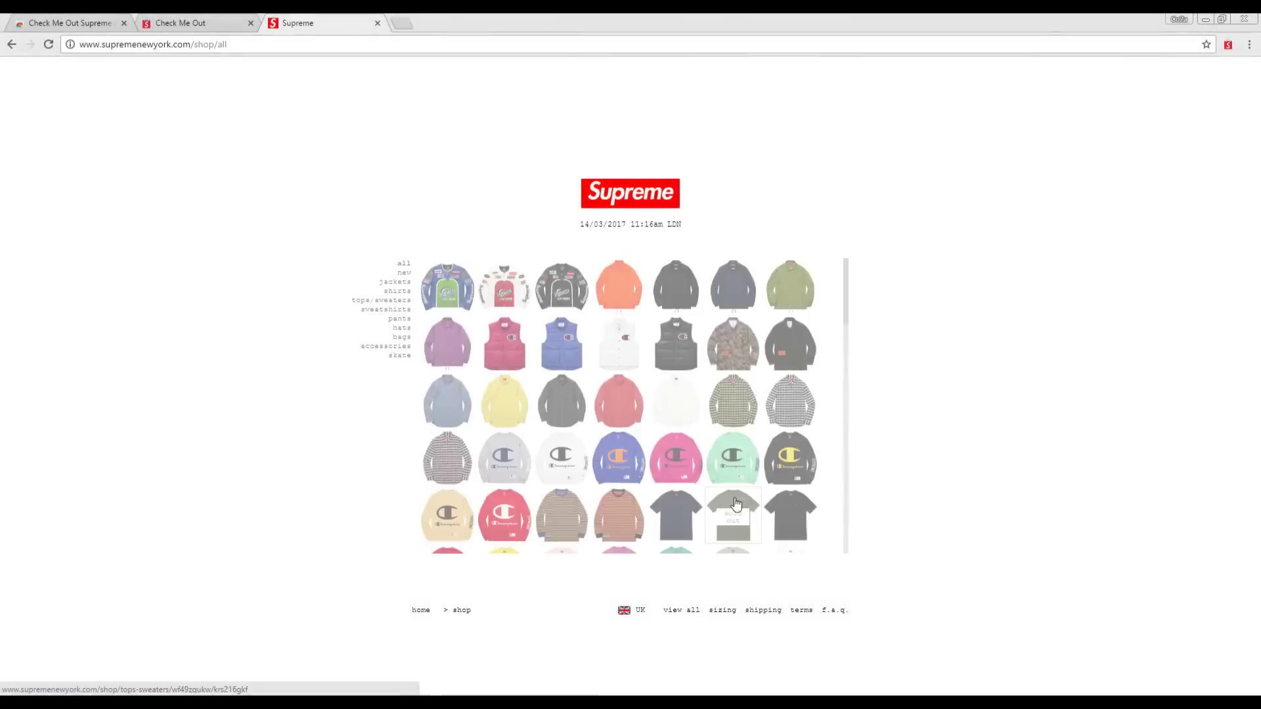
# - Open the yellow Checker Plaid Flannel Shirt page and trigger the bot's CHECKOUT NOW
pyautogui.click(723, 394)
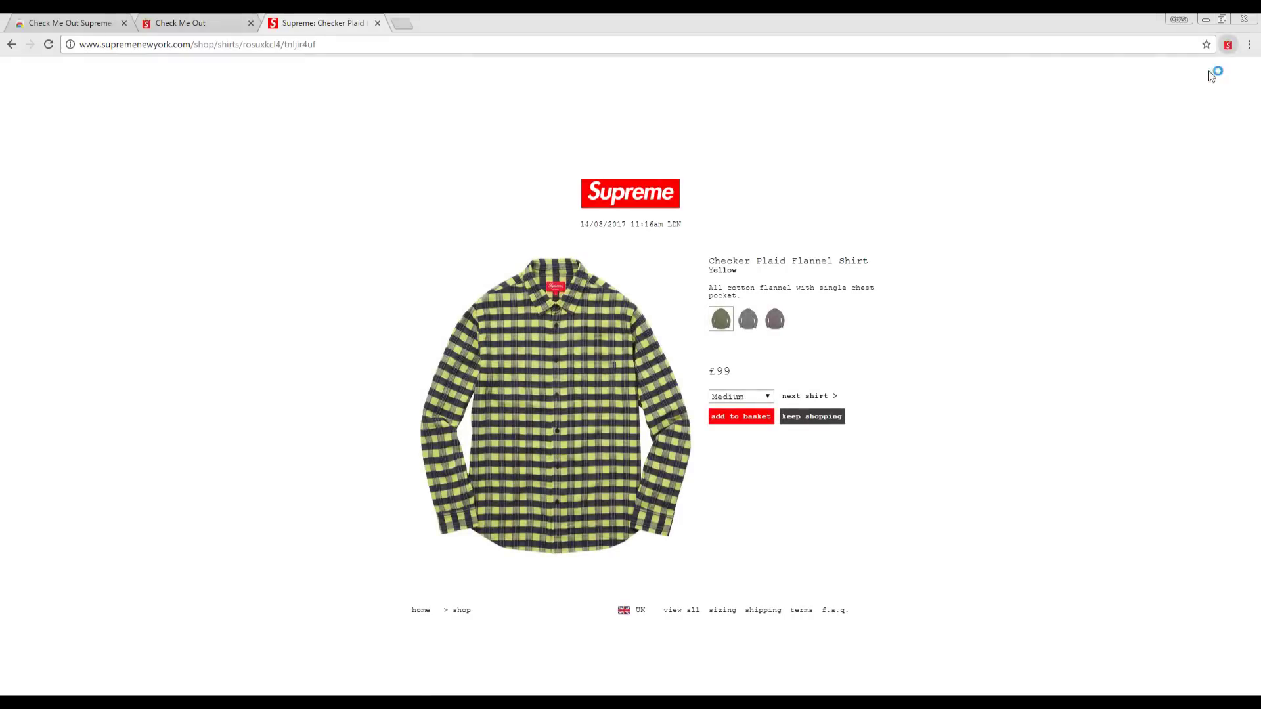
pyautogui.click(1228, 44)
pyautogui.click(1149, 140)
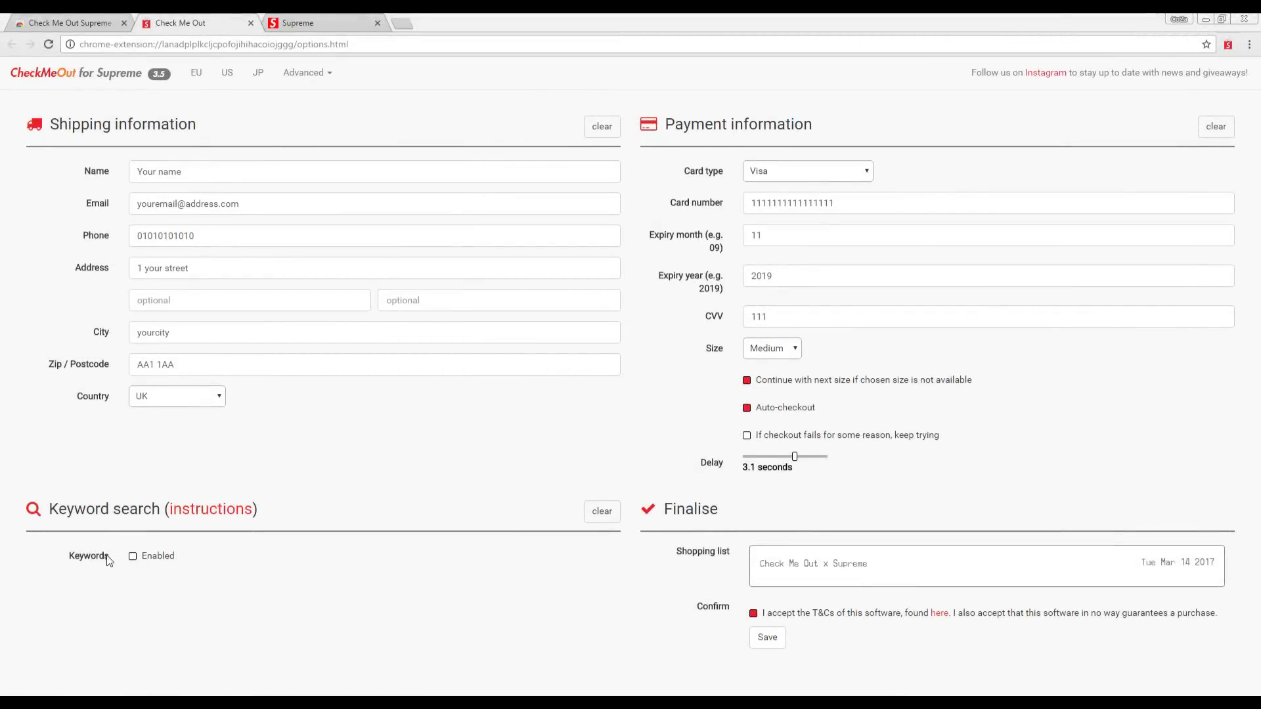
# - Enable keyword search, then go through the Category, Keywords and Colour fields
pyautogui.click(133, 557)
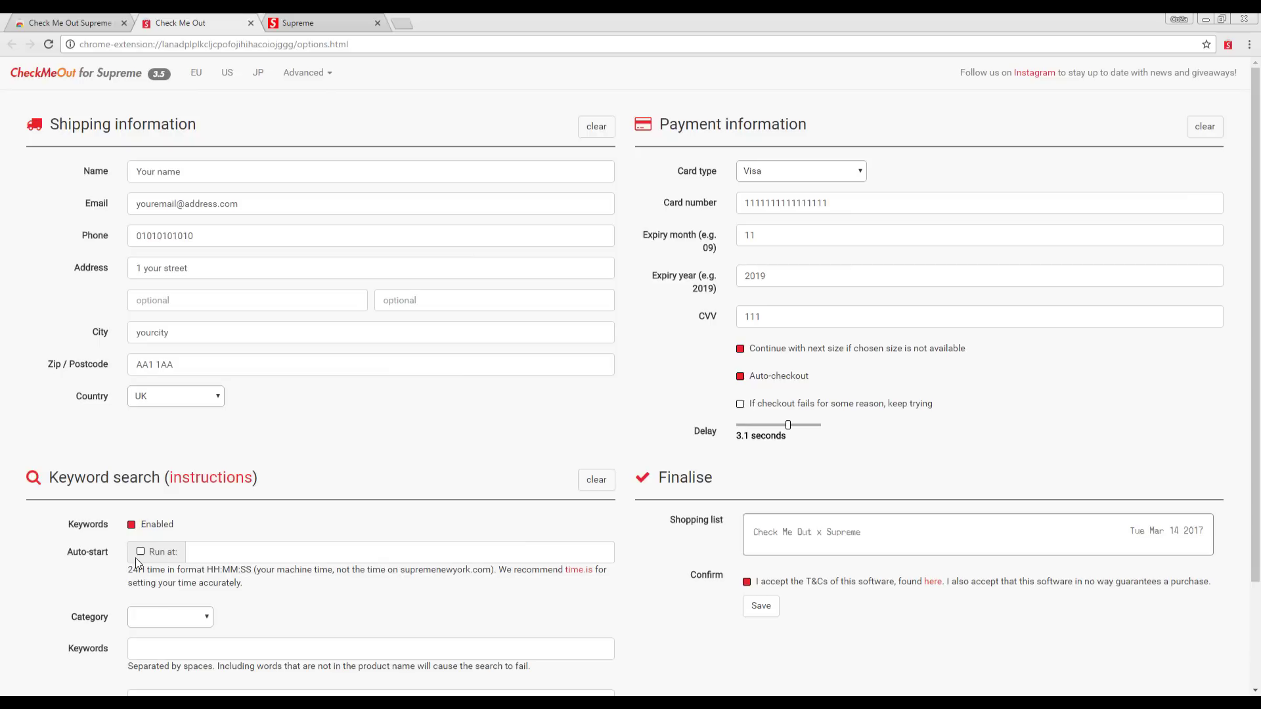
pyautogui.scroll(-1, 137, 563)
pyautogui.click(161, 530)
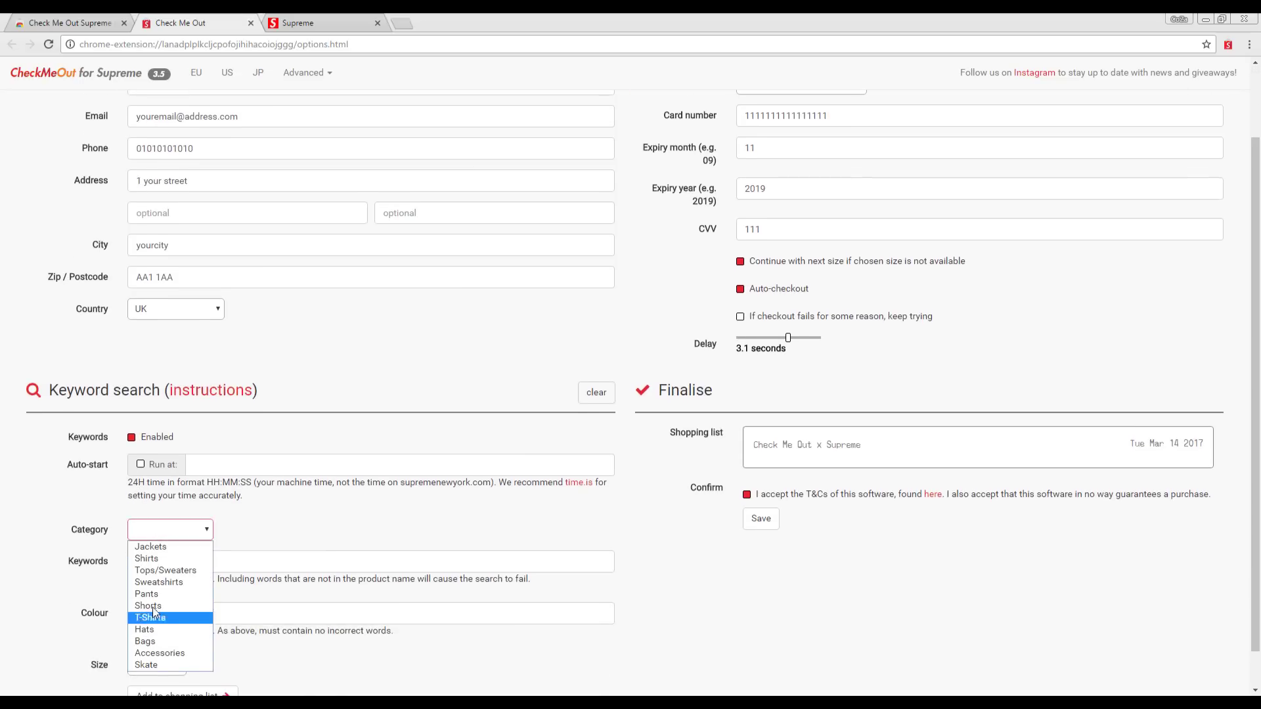
pyautogui.click(155, 566)
pyautogui.click(154, 566)
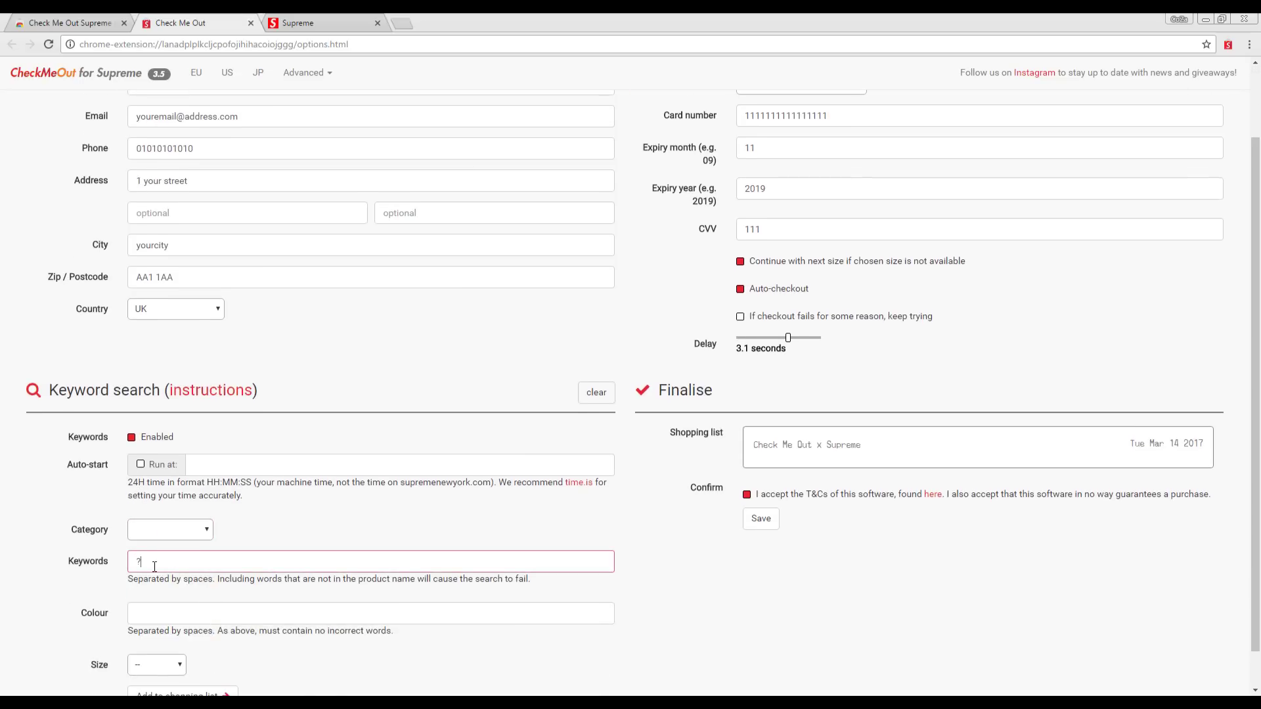
pyautogui.click(161, 611)
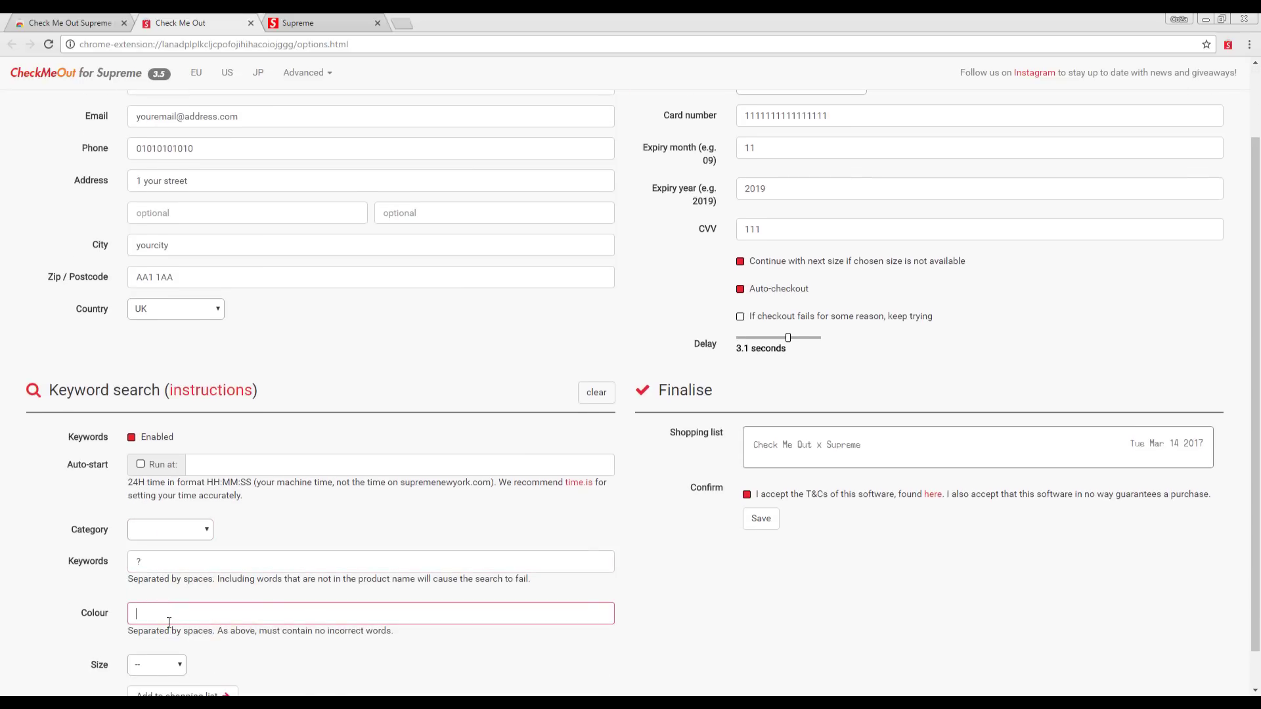
pyautogui.click(330, 21)
# - Open 'view all' on the spring/summer 2017 preview and scroll through every product category
pyautogui.click(670, 421)
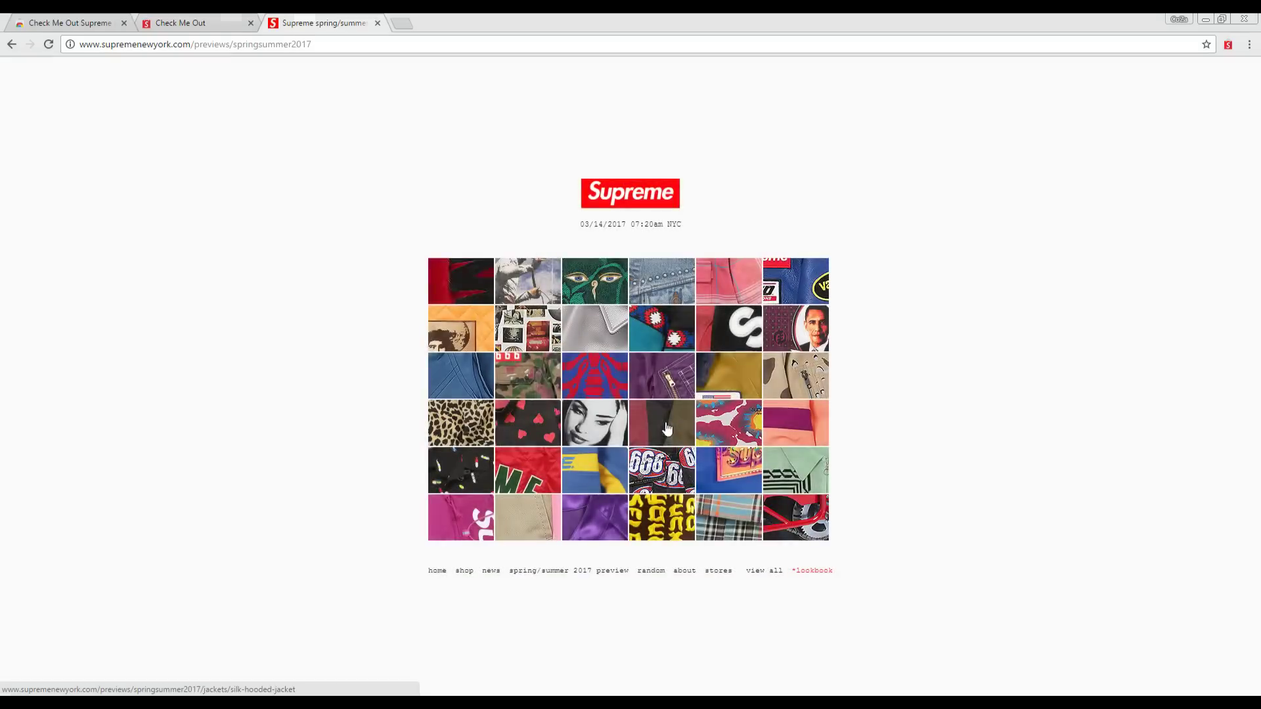
pyautogui.click(755, 570)
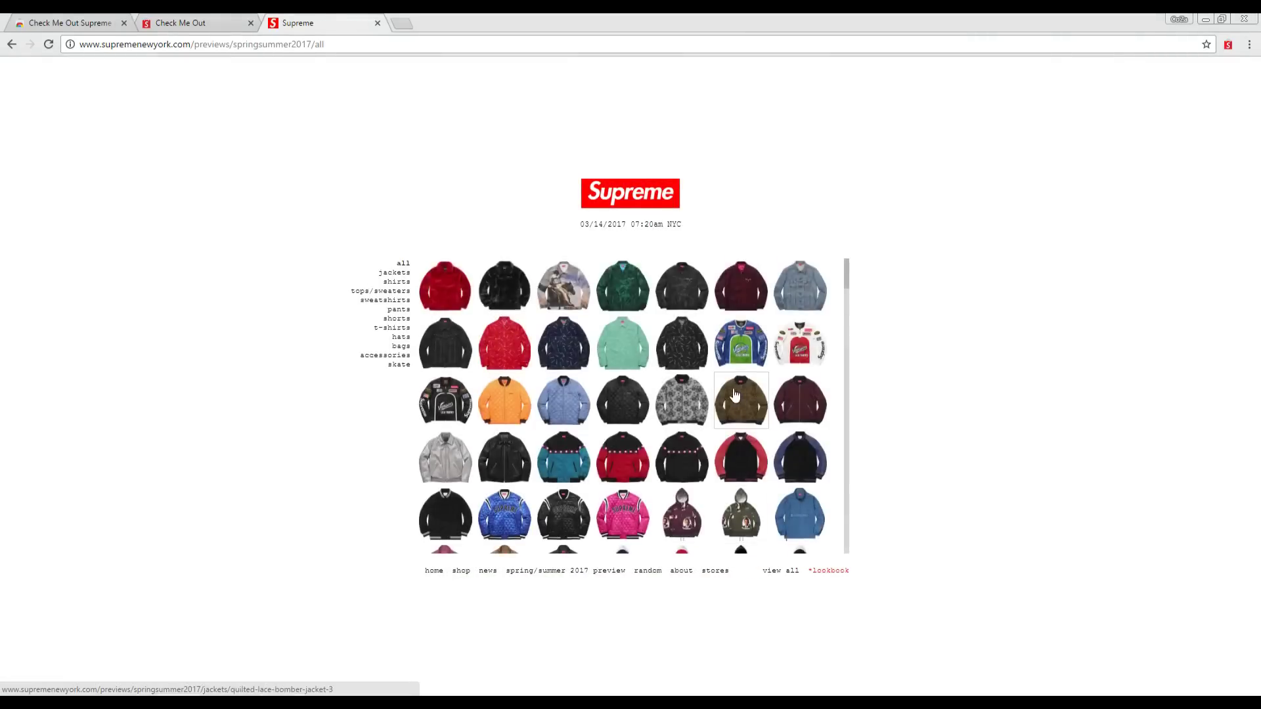
pyautogui.scroll(-20, 734, 394)
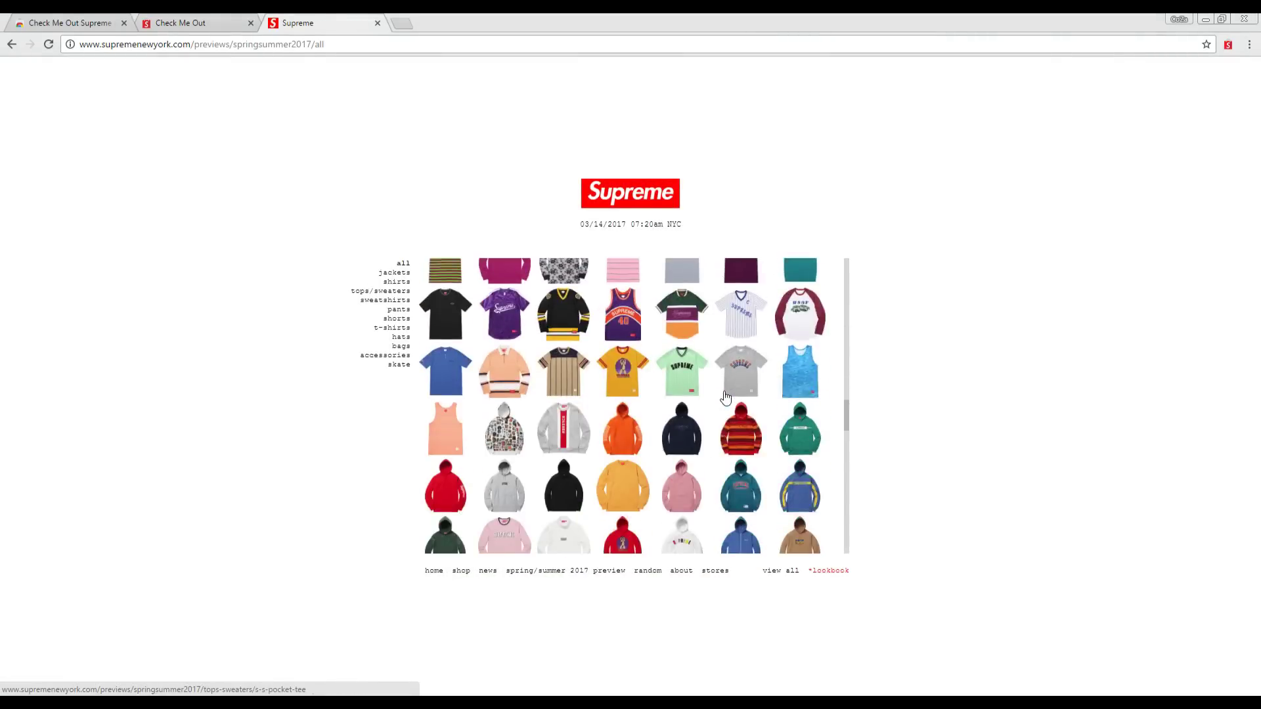
pyautogui.scroll(-20, 725, 398)
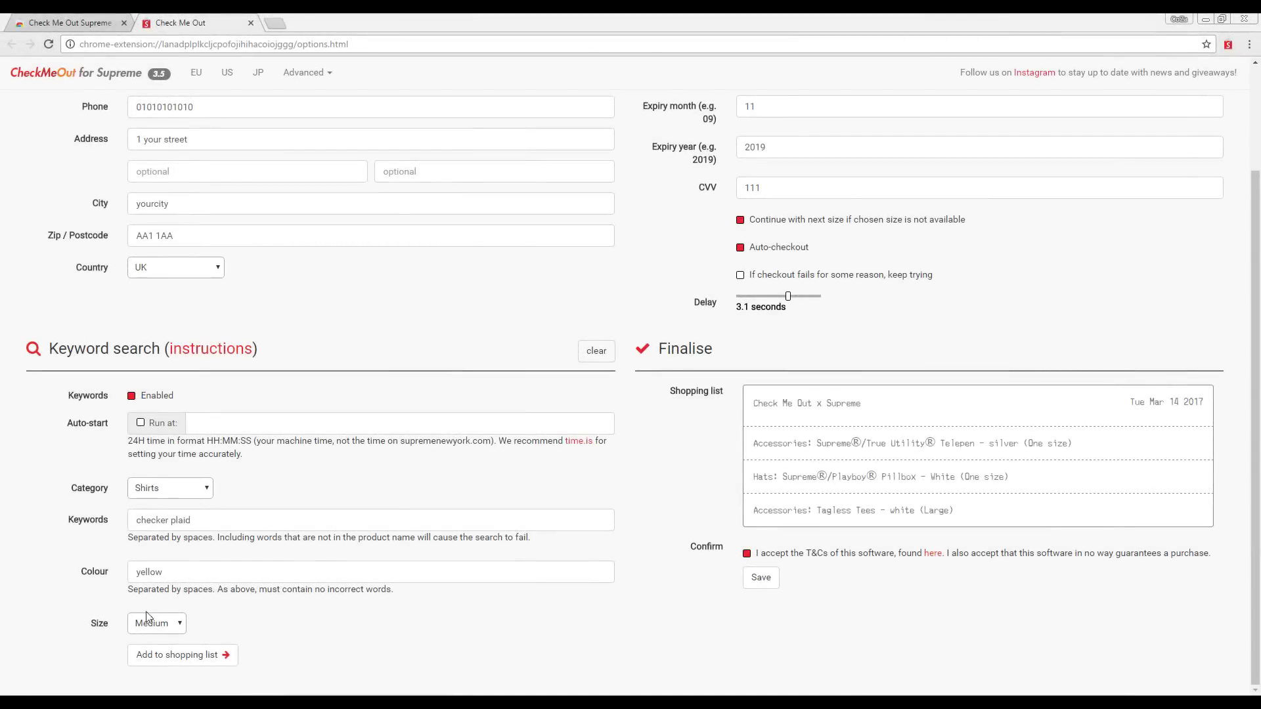
# - Add the yellow checker plaid shirt in Medium, delete the Hats row, and save the list
pyautogui.click(186, 654)
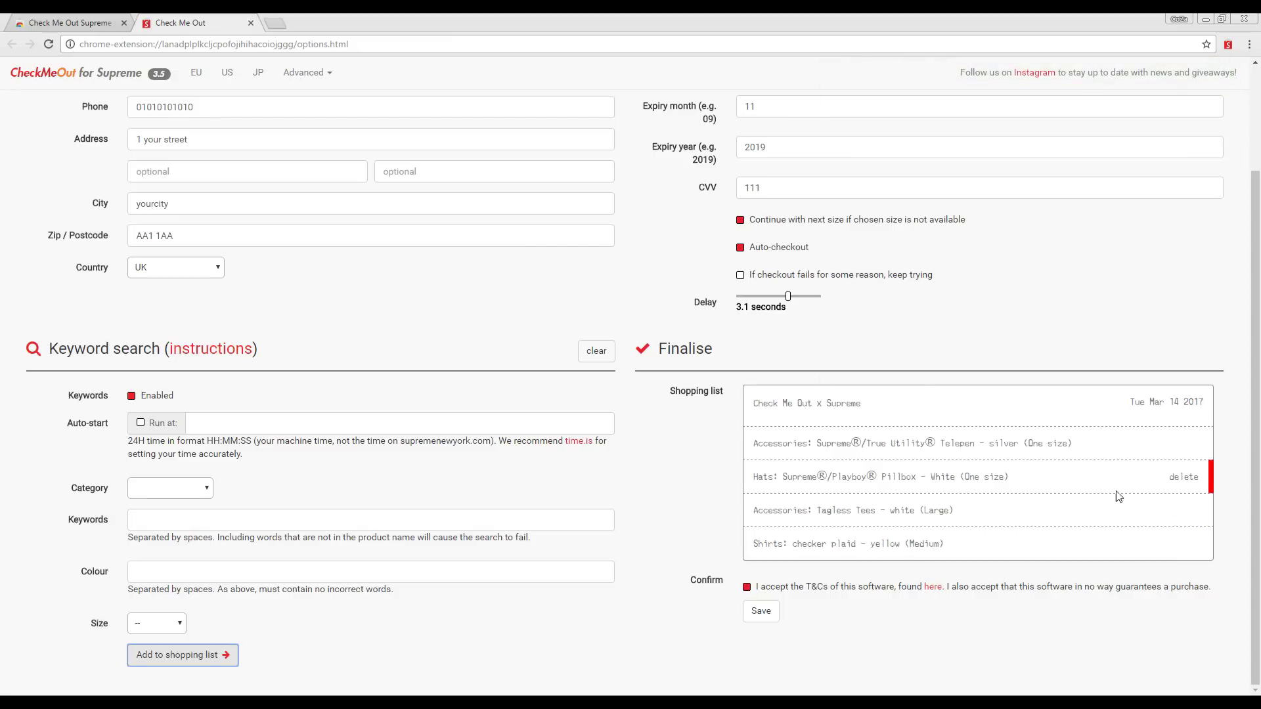
pyautogui.click(992, 477)
pyautogui.click(756, 581)
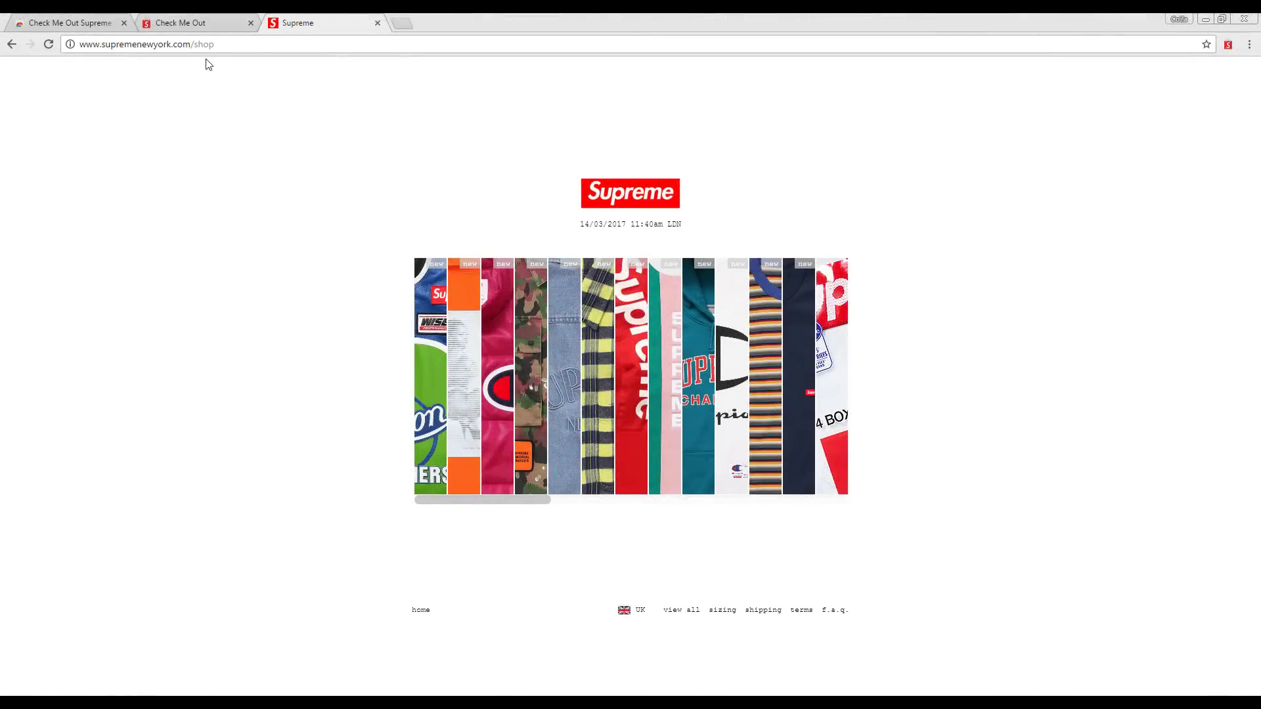
# - Run the bot's CHECKOUT NOW on the Supreme shop so the saved details fill checkout
pyautogui.moveTo(221, 45); pyautogui.dragTo(204, 44)
pyautogui.click(1227, 44)
pyautogui.click(1123, 127)
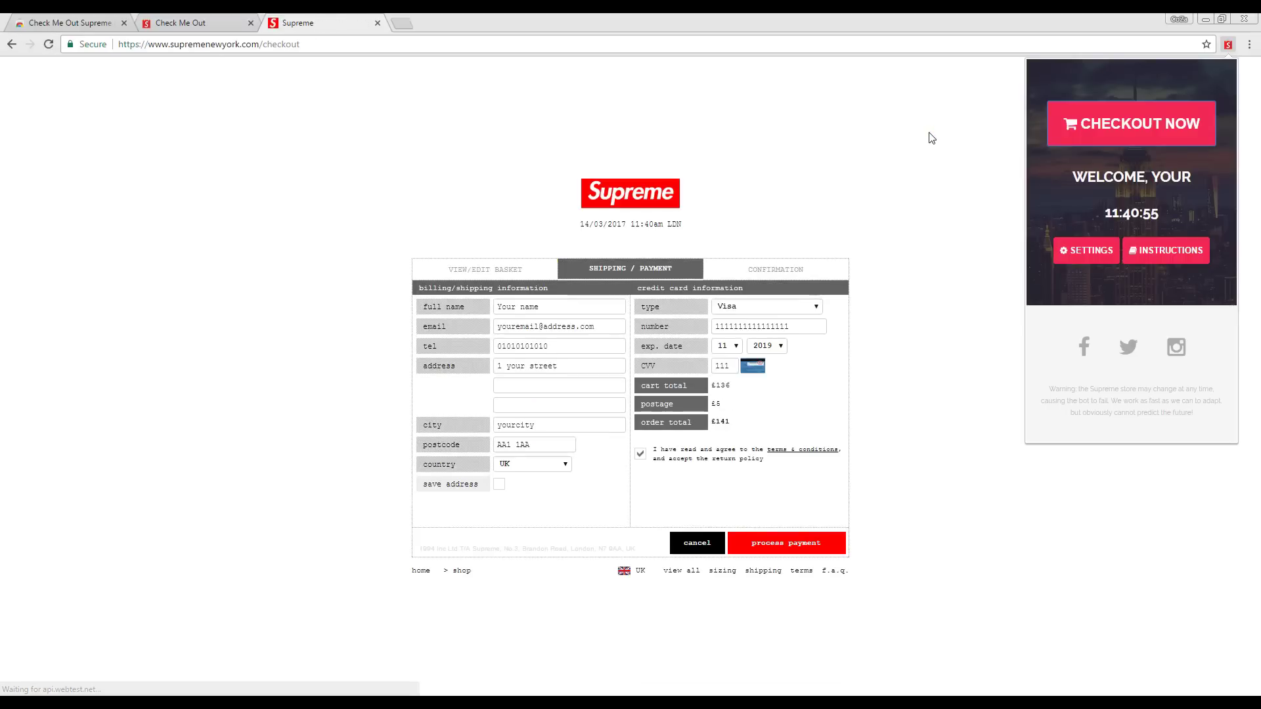
pyautogui.click(504, 270)
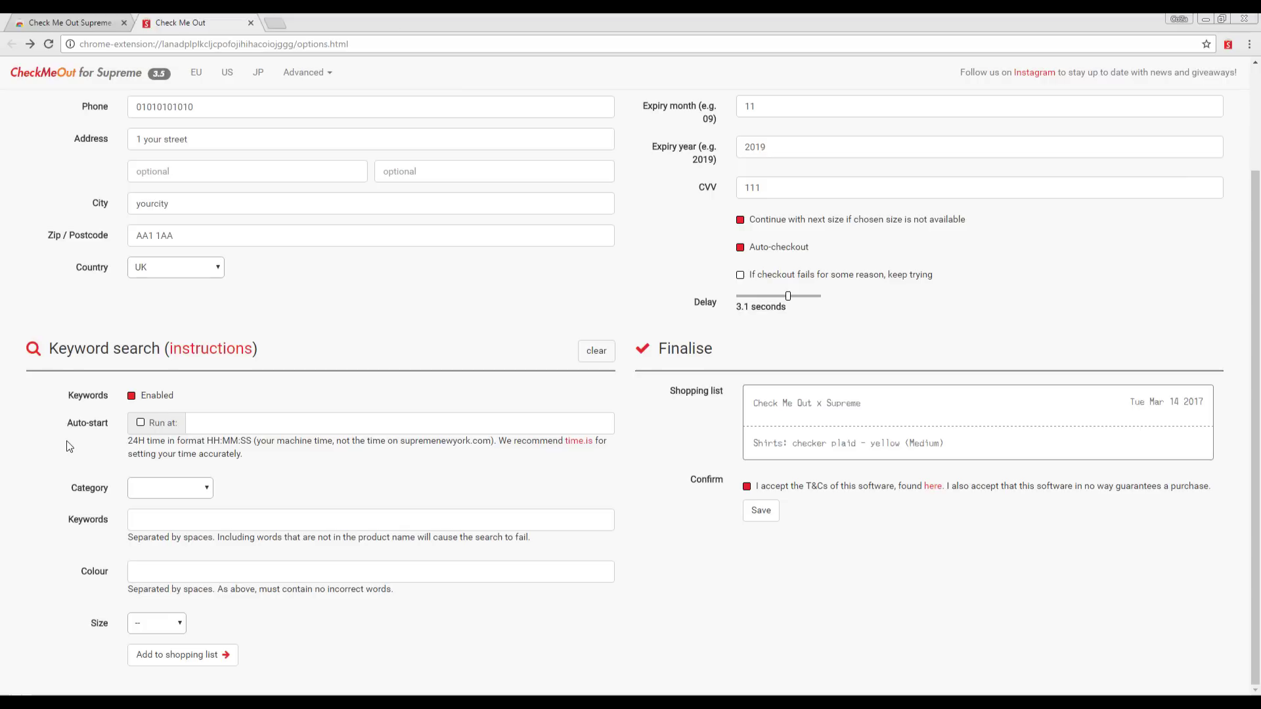
# - Check the current time on time.is, then enable 'Run at' with auto-start 11:53:40 and save
pyautogui.click(577, 449)
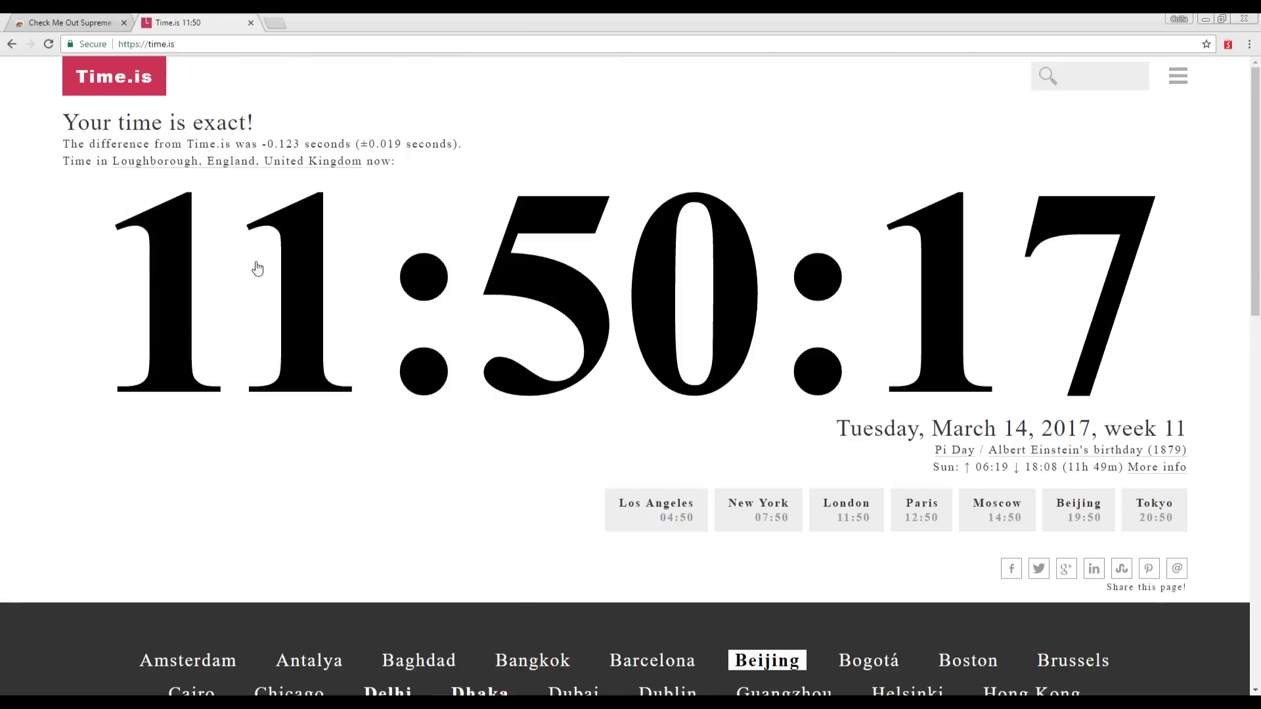
pyautogui.click(12, 44)
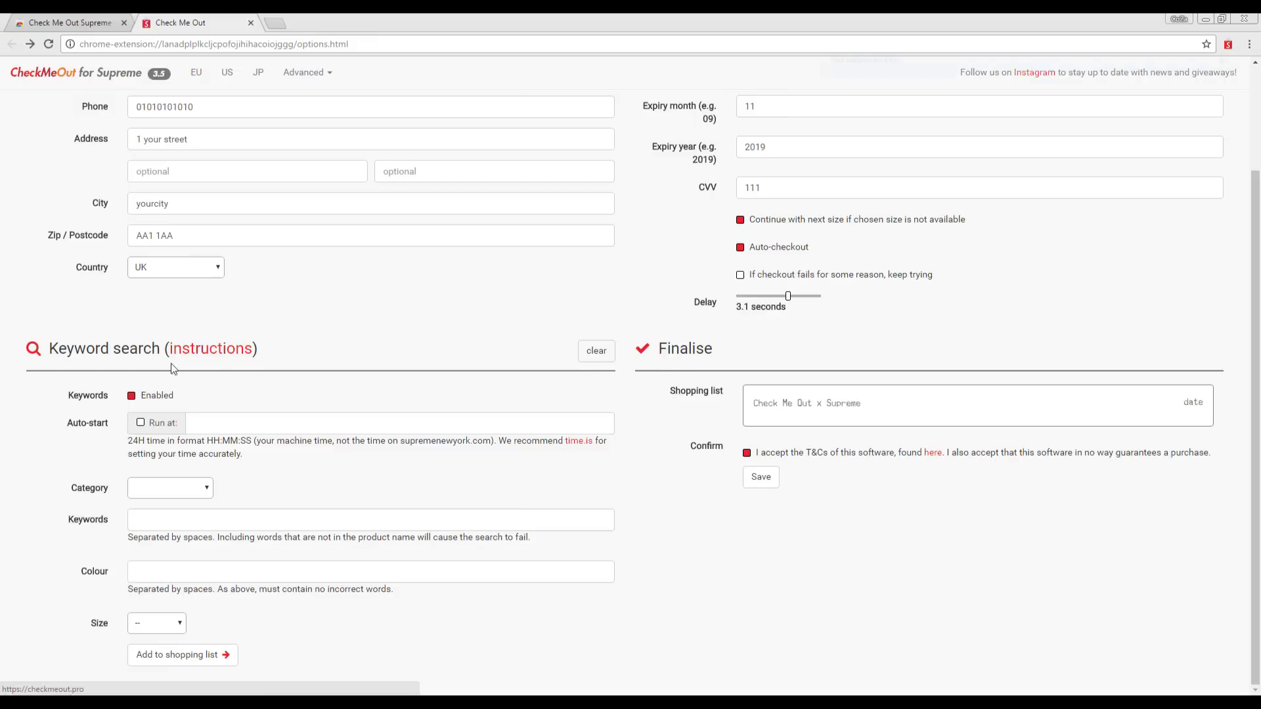
pyautogui.click(141, 423)
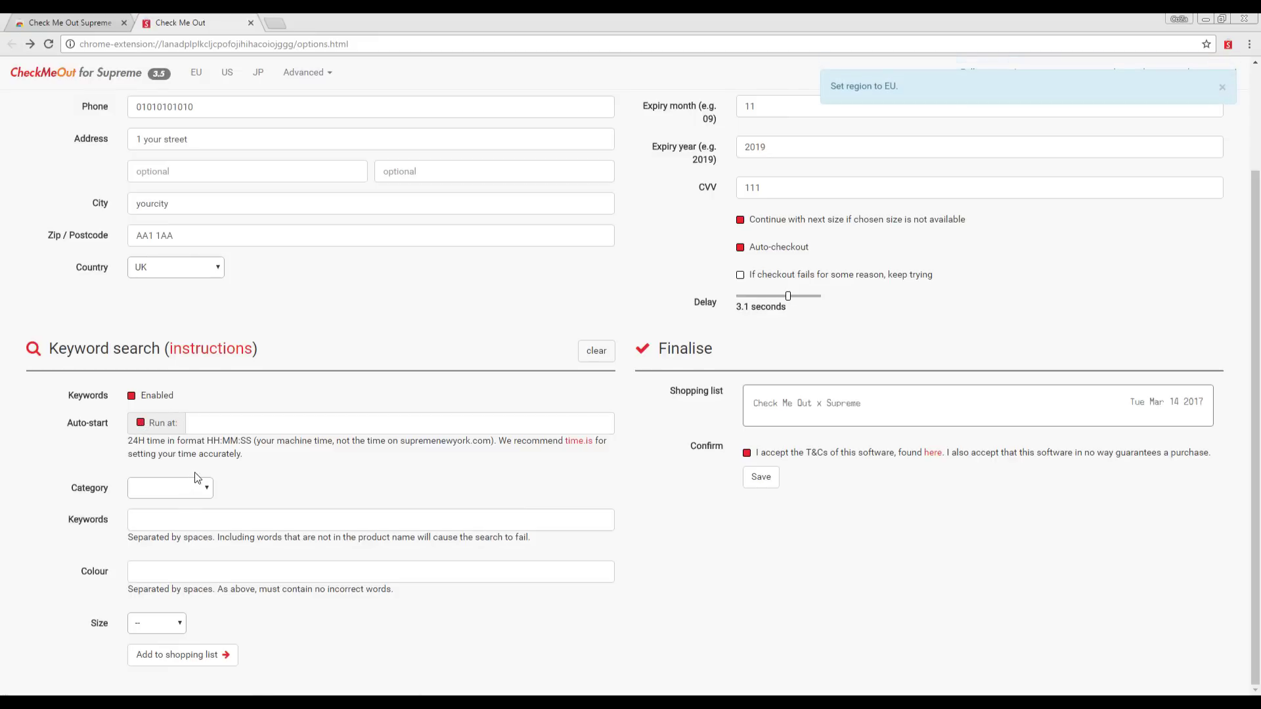
pyautogui.click(220, 421)
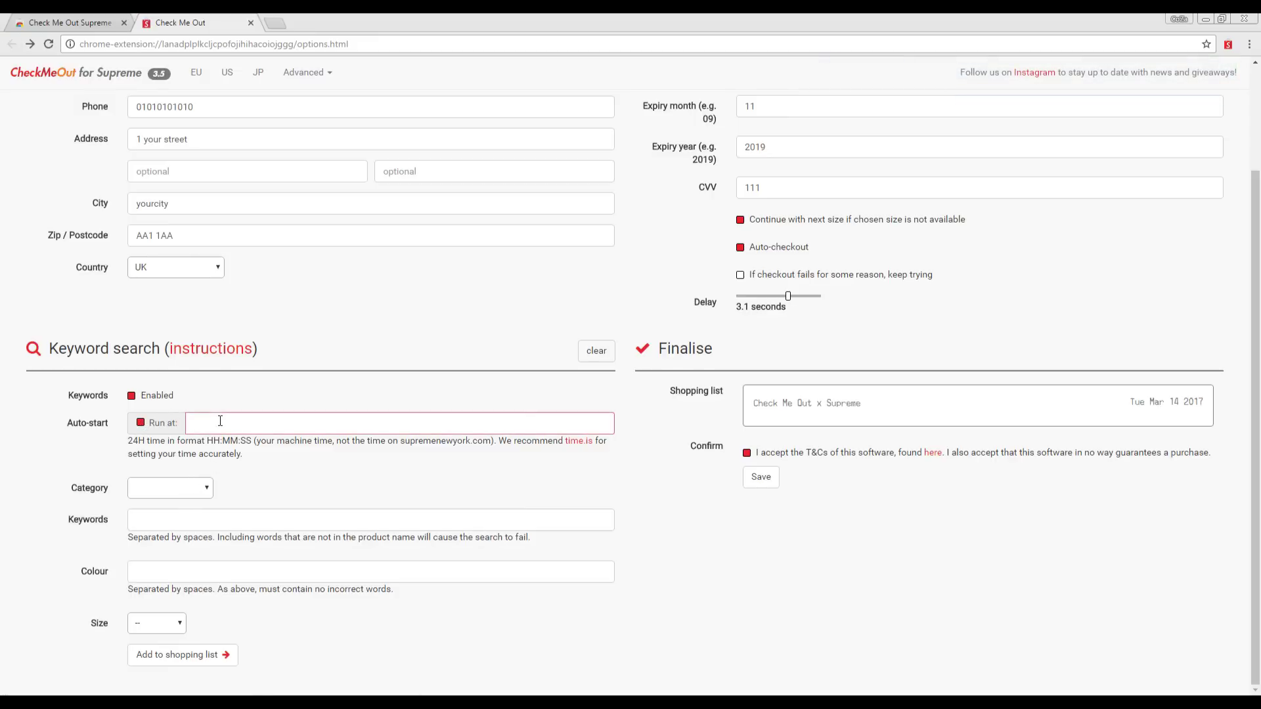
pyautogui.write('10')
pyautogui.click(762, 478)
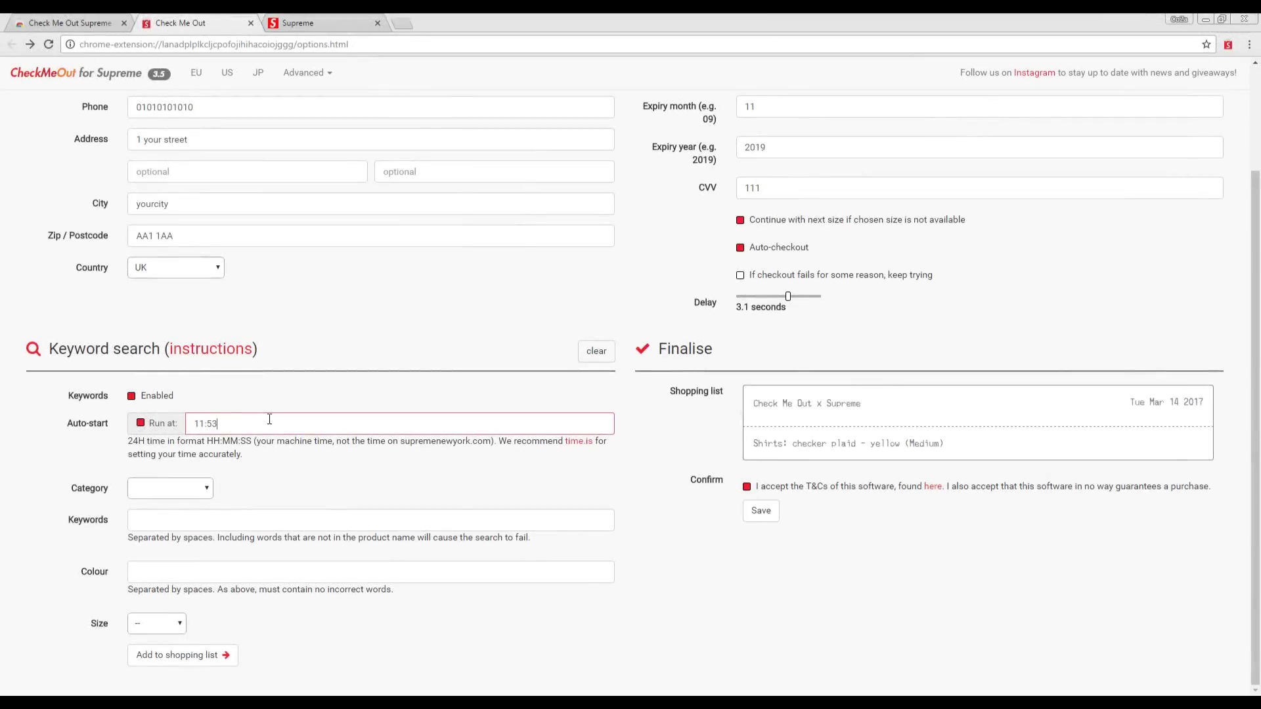
pyautogui.click(761, 510)
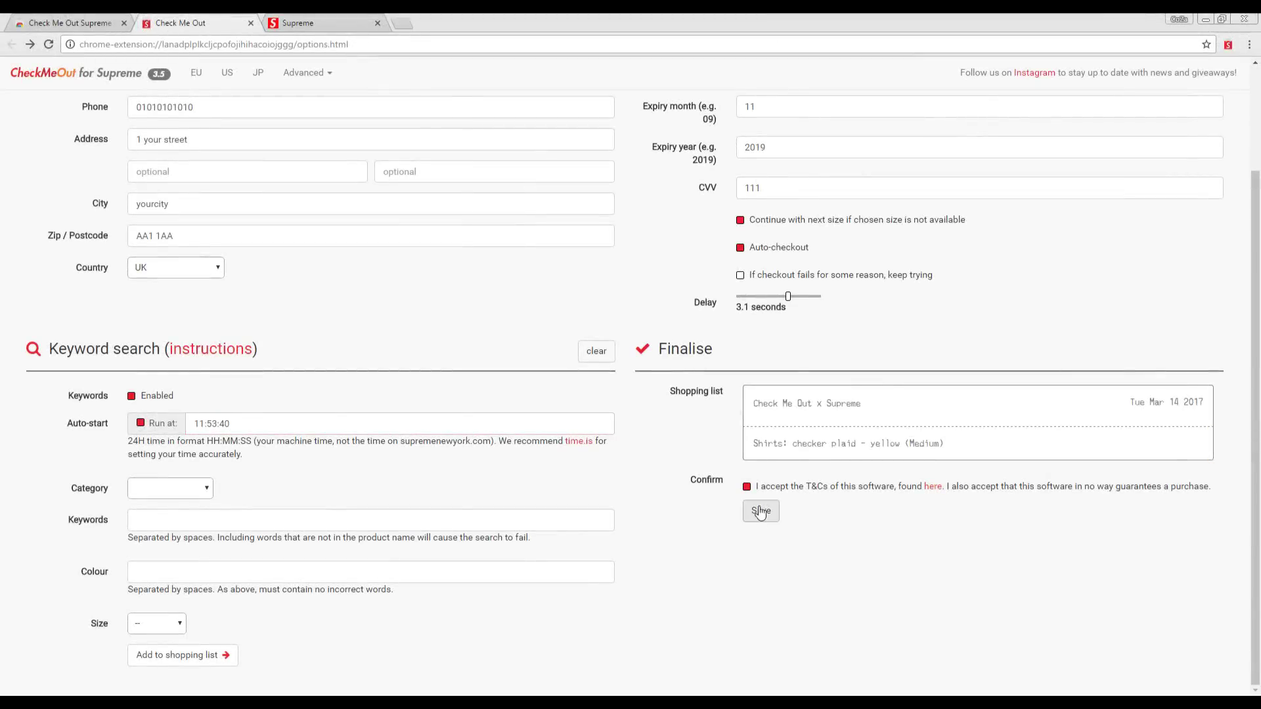